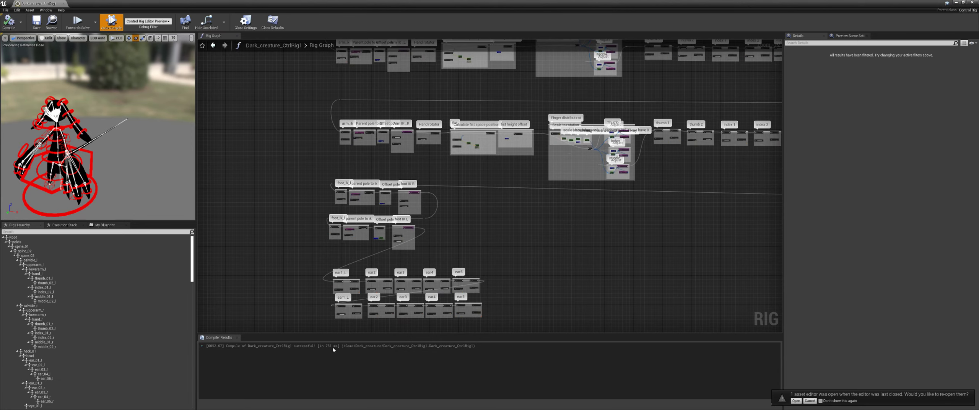
Step: Move the Forwards Solve node farther away from the Spine distribute group to make room between them
{"action": "key", "text": "F7"}
{"action": "right_click_drag", "start_coordinate": [299, 172], "coordinate": [319, 277]}
{"action": "scroll", "coordinate": [323, 187], "scroll_direction": "up", "scroll_amount": 9}
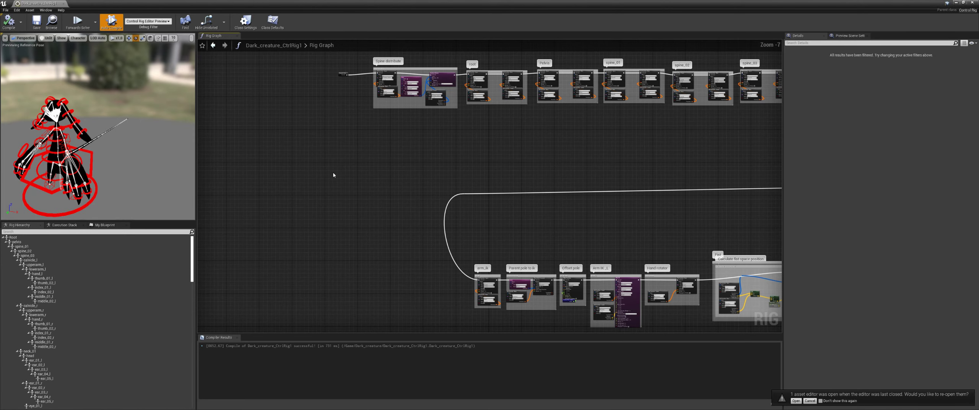
{"action": "right_click_drag", "start_coordinate": [387, 194], "coordinate": [398, 225]}
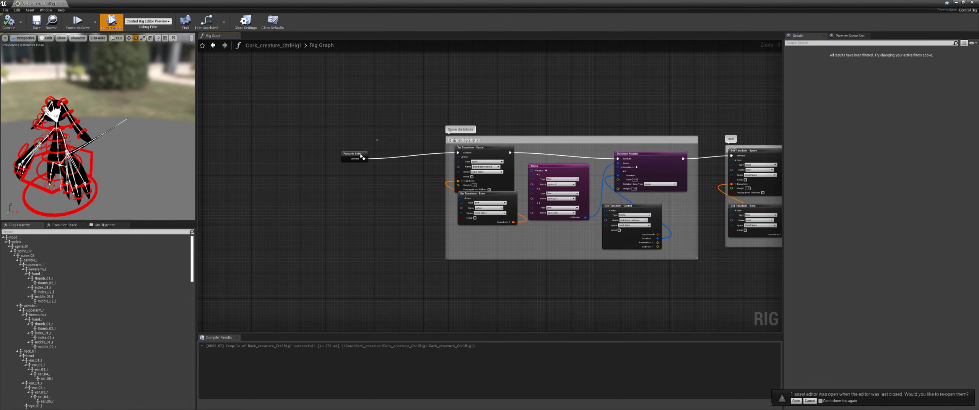
{"action": "left_click_drag", "start_coordinate": [354, 154], "coordinate": [195, 154]}
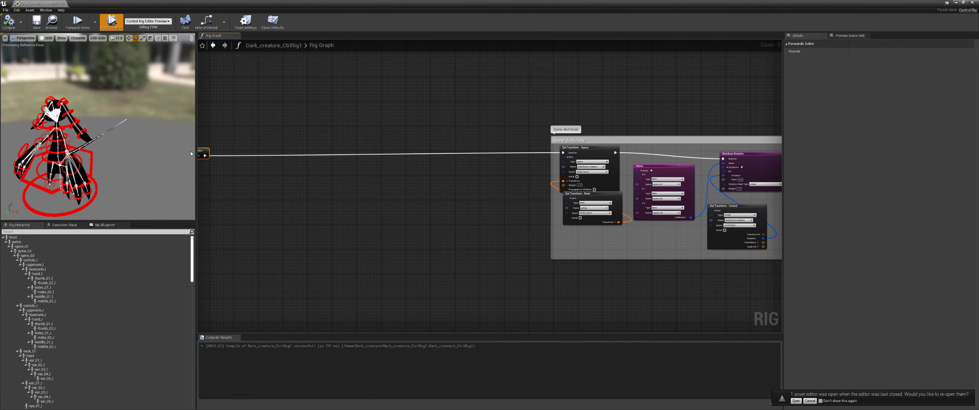
{"action": "right_click_drag", "start_coordinate": [290, 182], "coordinate": [345, 188]}
Step: Add a Sequence node wired from the Forwards Solve execution output
{"action": "left_click_drag", "start_coordinate": [256, 161], "coordinate": [339, 166]}
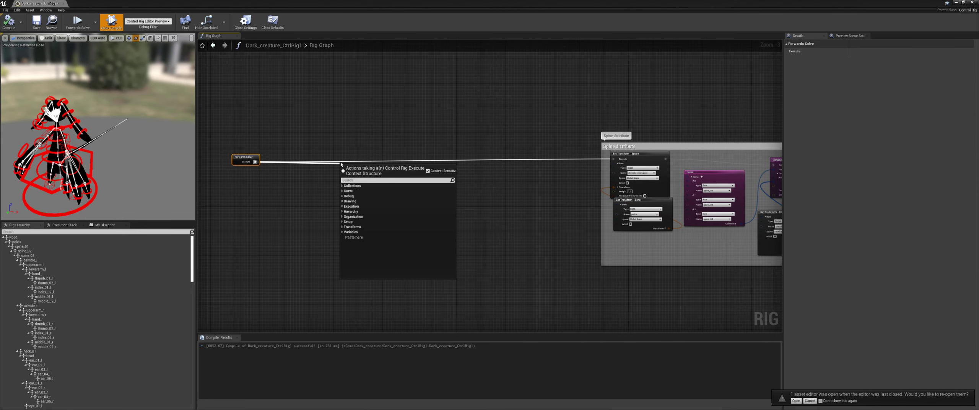
{"action": "type", "text": "sequence"}
{"action": "left_click", "coordinate": [364, 191]}
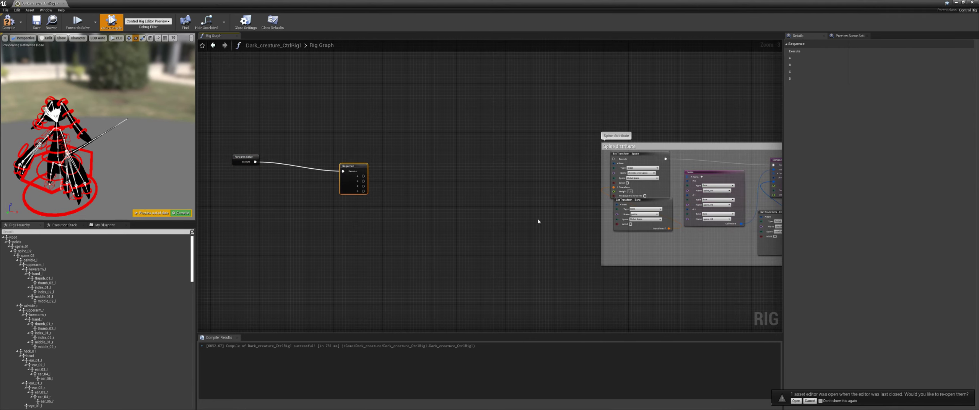
Step: Reposition the Sequence node level with Forwards Solve, between it and the Spine distribute group
{"action": "scroll", "coordinate": [528, 238], "scroll_direction": "down", "scroll_amount": 5}
{"action": "scroll", "coordinate": [406, 127], "scroll_direction": "up", "scroll_amount": 2}
{"action": "scroll", "coordinate": [392, 122], "scroll_direction": "up", "scroll_amount": 2}
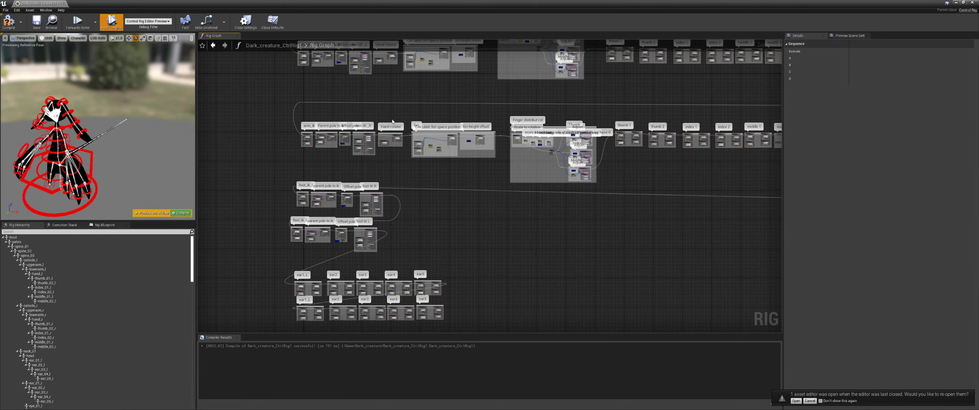
{"action": "right_click_drag", "start_coordinate": [335, 50], "coordinate": [441, 229]}
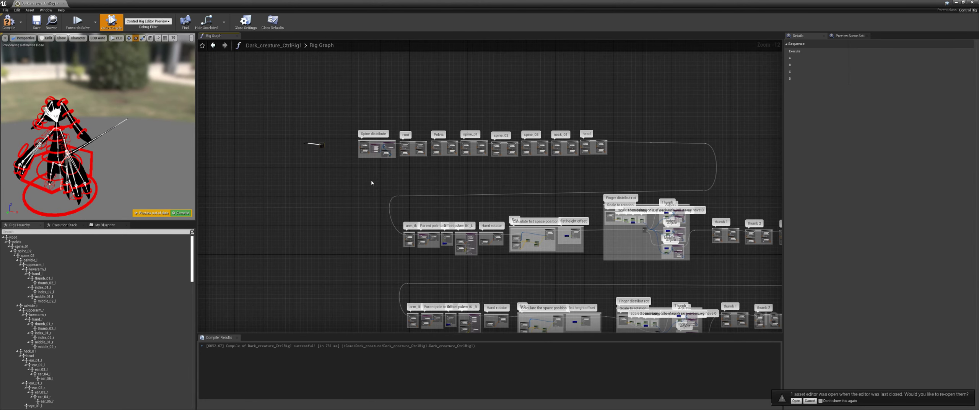
{"action": "scroll", "coordinate": [370, 183], "scroll_direction": "up", "scroll_amount": 8}
{"action": "right_click_drag", "start_coordinate": [415, 205], "coordinate": [439, 245]}
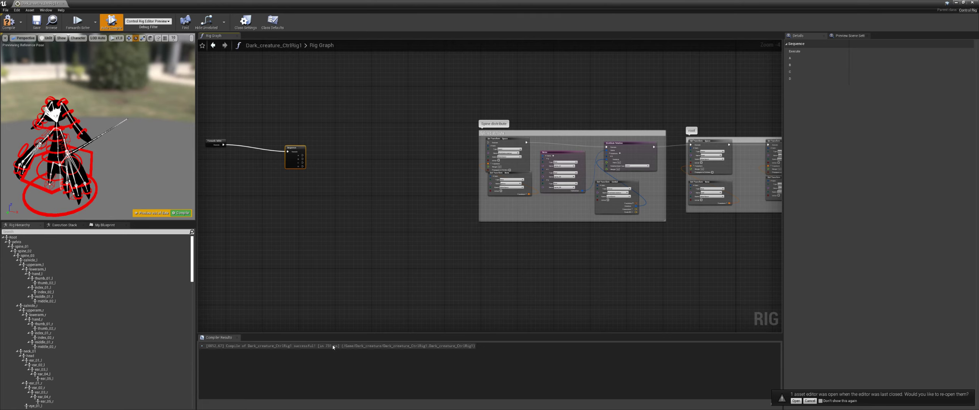
{"action": "right_click_drag", "start_coordinate": [436, 264], "coordinate": [429, 276]}
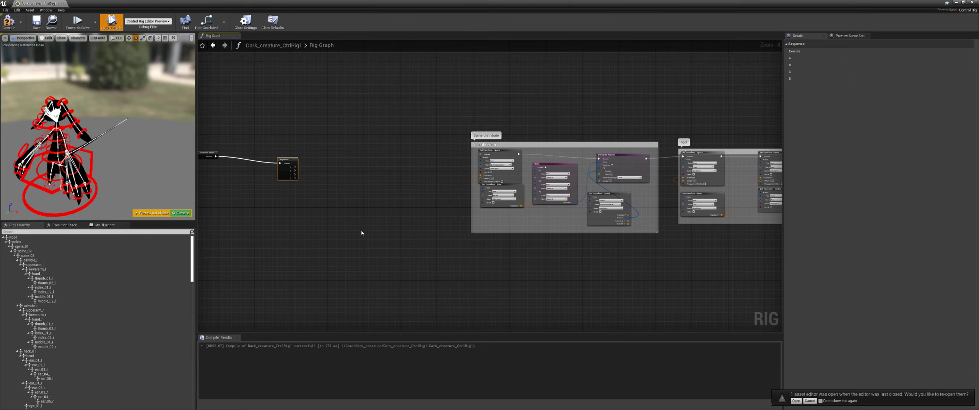
{"action": "scroll", "coordinate": [337, 260], "scroll_direction": "up", "scroll_amount": 2}
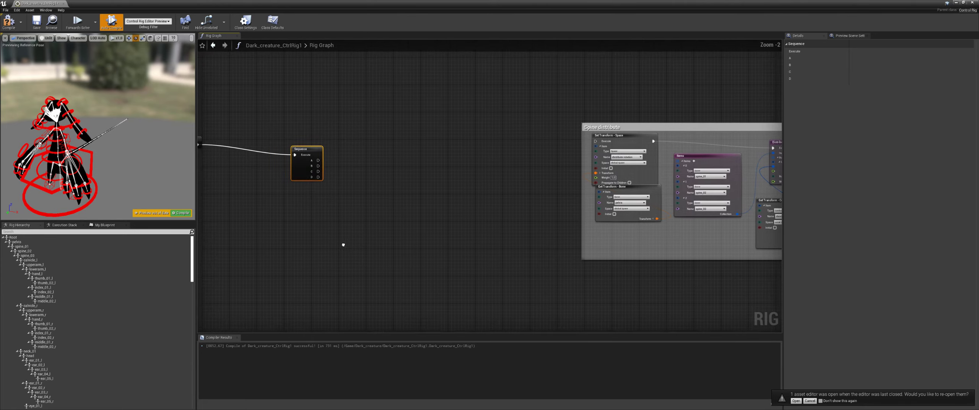
{"action": "left_click_drag", "start_coordinate": [311, 161], "coordinate": [431, 126]}
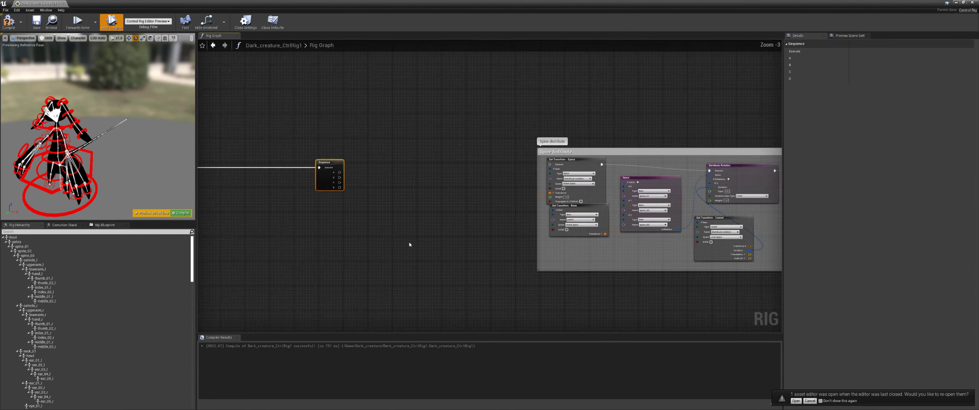
Step: Connect Sequence output A to the execution input of the Set Transform - Space node in the Spine distribute group
{"action": "scroll", "coordinate": [409, 244], "scroll_direction": "down", "scroll_amount": 3}
{"action": "scroll", "coordinate": [426, 207], "scroll_direction": "up", "scroll_amount": 2}
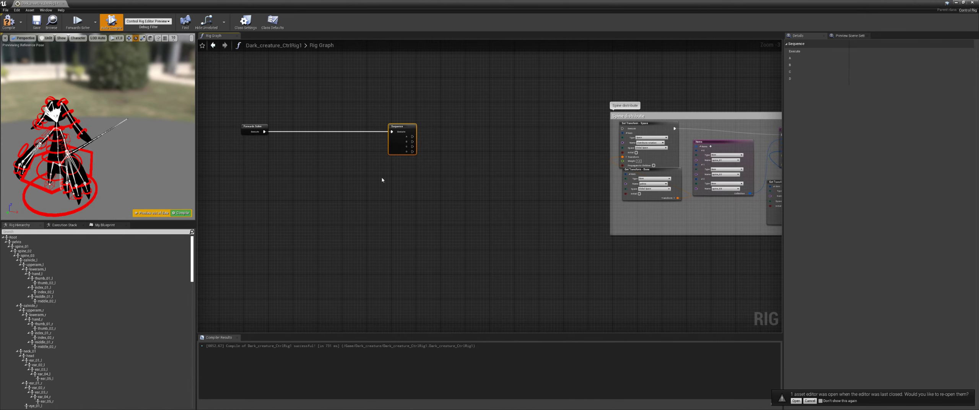
{"action": "right_click_drag", "start_coordinate": [426, 169], "coordinate": [360, 193]}
{"action": "right_click_drag", "start_coordinate": [444, 203], "coordinate": [414, 216]}
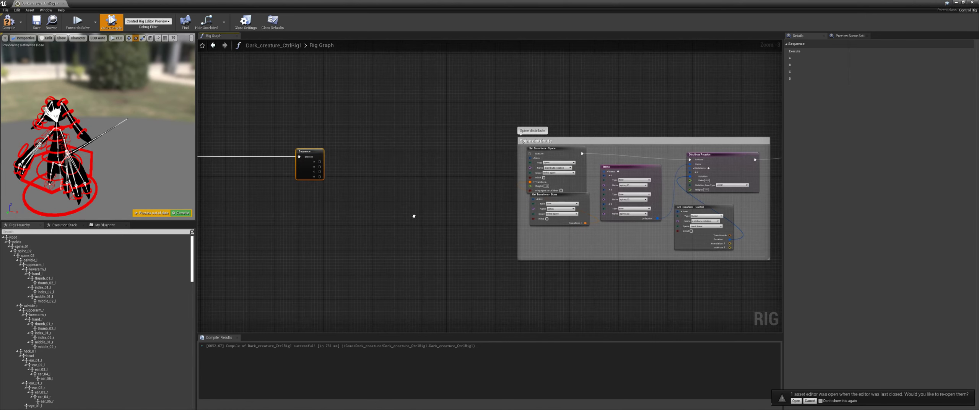
{"action": "left_click_drag", "start_coordinate": [320, 161], "coordinate": [524, 155]}
{"action": "right_click_drag", "start_coordinate": [345, 171], "coordinate": [440, 155]}
{"action": "scroll", "coordinate": [441, 154], "scroll_direction": "up", "scroll_amount": 2}
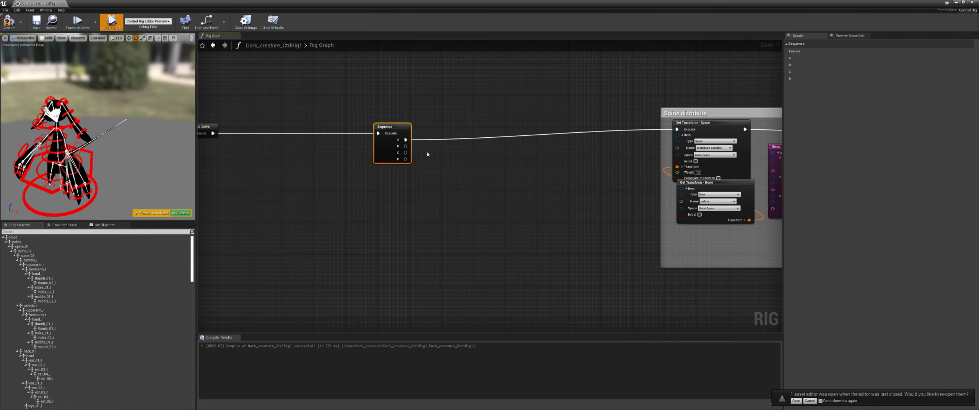
Step: Delete the reroute points that carry execution from the head group to the first arm row
{"action": "scroll", "coordinate": [494, 203], "scroll_direction": "down", "scroll_amount": 8}
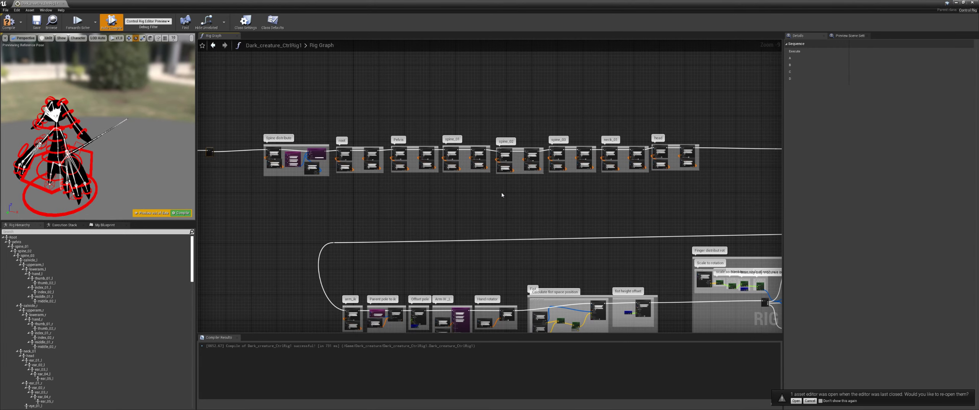
{"action": "right_click_drag", "start_coordinate": [457, 196], "coordinate": [603, 201]}
{"action": "left_click", "coordinate": [708, 177]}
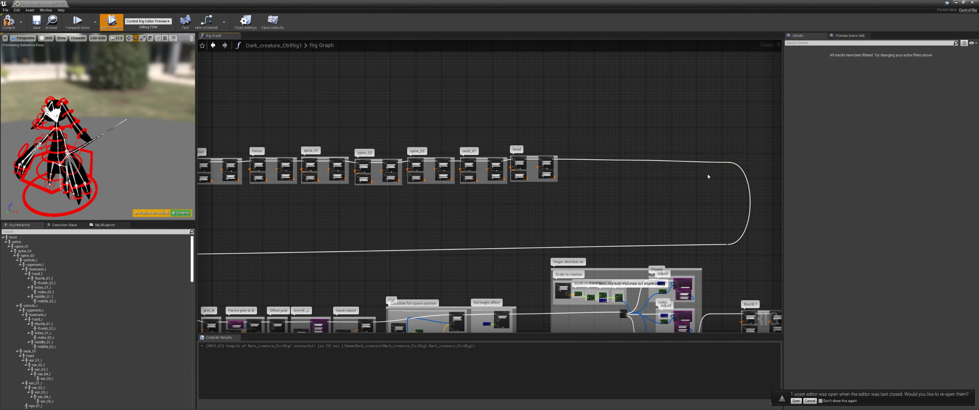
{"action": "left_click_drag", "start_coordinate": [731, 229], "coordinate": [709, 245]}
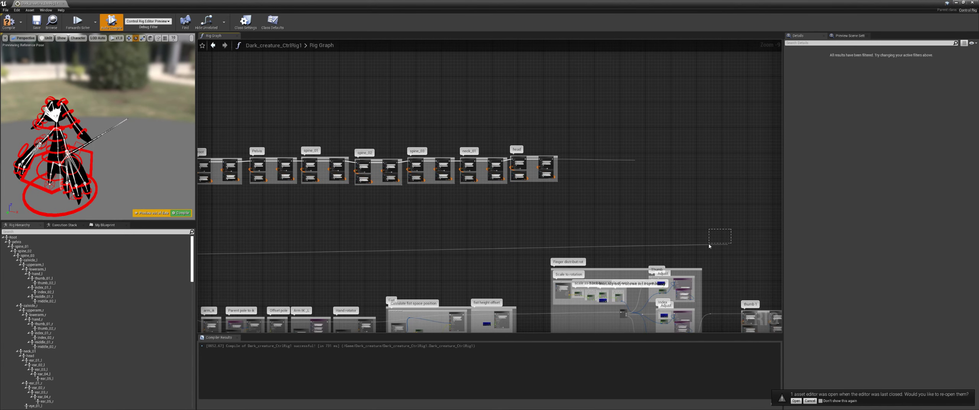
{"action": "key", "text": "Delete"}
Step: Select all groups from Spine distribute to head and move the whole row higher in the graph
{"action": "right_click_drag", "start_coordinate": [346, 232], "coordinate": [526, 222]}
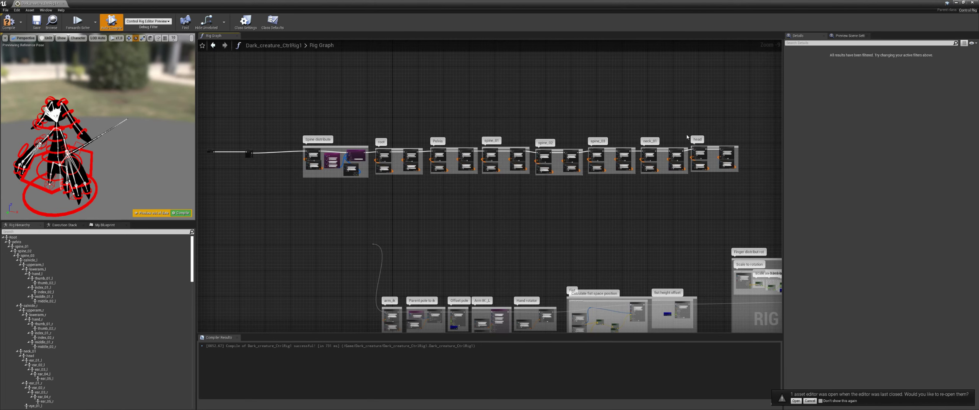
{"action": "left_click_drag", "start_coordinate": [746, 115], "coordinate": [281, 194]}
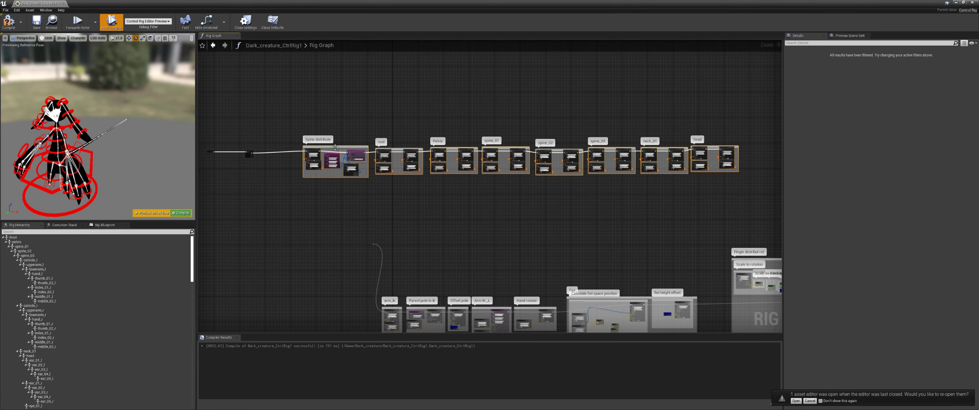
{"action": "left_click_drag", "start_coordinate": [333, 160], "coordinate": [333, 52]}
Step: Remove the execution link between the end of the first arm row and the start of the second arm row
{"action": "right_click_drag", "start_coordinate": [442, 308], "coordinate": [400, 128]}
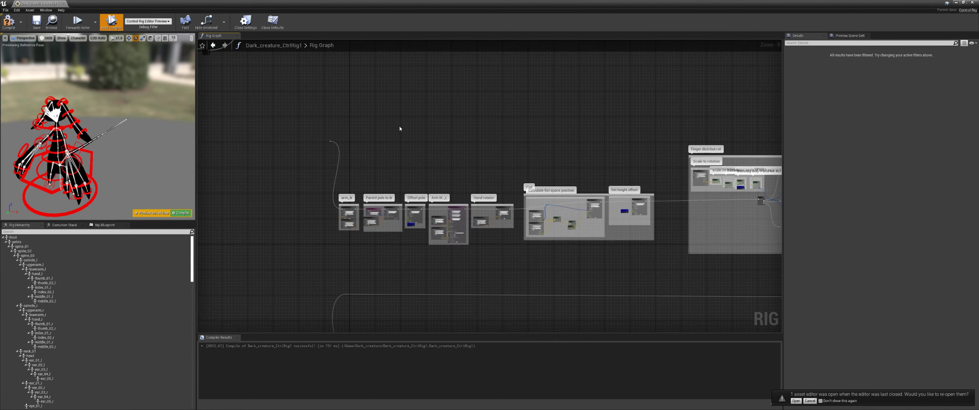
{"action": "scroll", "coordinate": [449, 253], "scroll_direction": "down", "scroll_amount": 2}
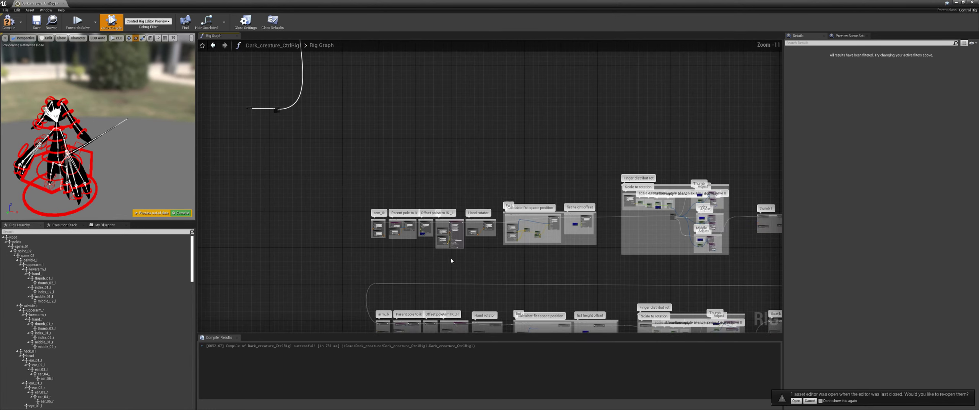
{"action": "scroll", "coordinate": [409, 217], "scroll_direction": "down", "scroll_amount": 1}
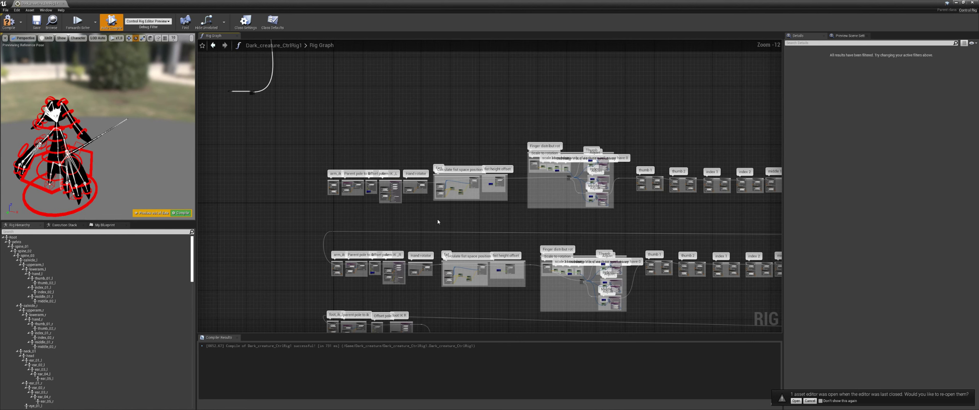
{"action": "right_click_drag", "start_coordinate": [439, 222], "coordinate": [393, 236]}
{"action": "right_click_drag", "start_coordinate": [706, 230], "coordinate": [586, 223]}
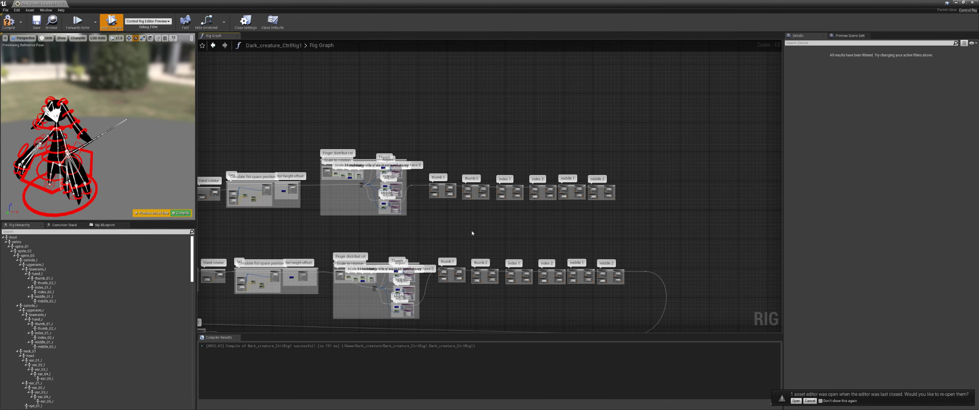
Step: Move the entire first arm row closer to the spine row and connect Sequence output B to its first Set Transform node
{"action": "right_click_drag", "start_coordinate": [472, 222], "coordinate": [618, 218]}
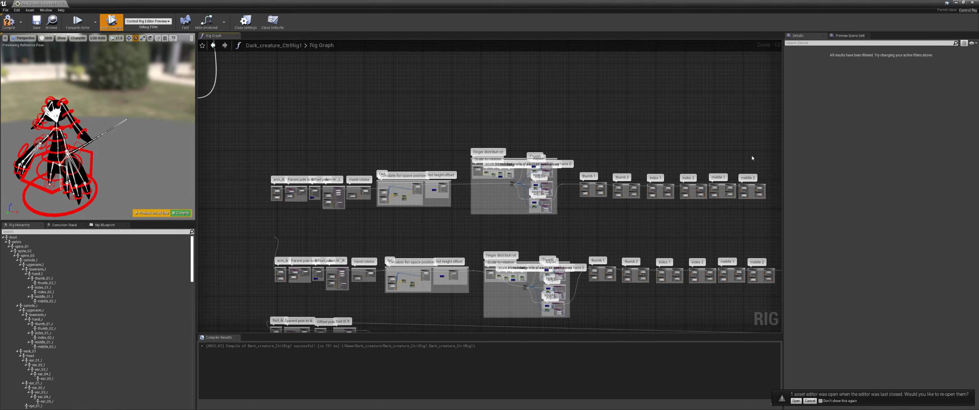
{"action": "scroll", "coordinate": [415, 209], "scroll_direction": "up", "scroll_amount": 6}
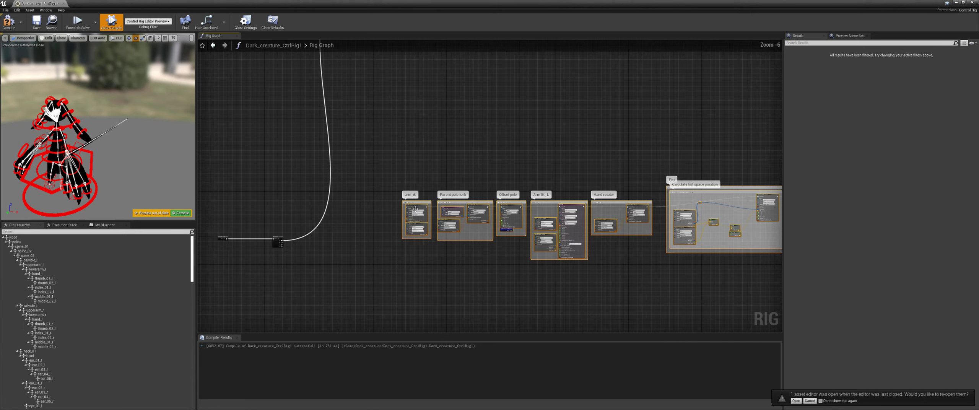
{"action": "left_click_drag", "start_coordinate": [415, 204], "coordinate": [389, 186]}
{"action": "left_click_drag", "start_coordinate": [372, 291], "coordinate": [577, 88]}
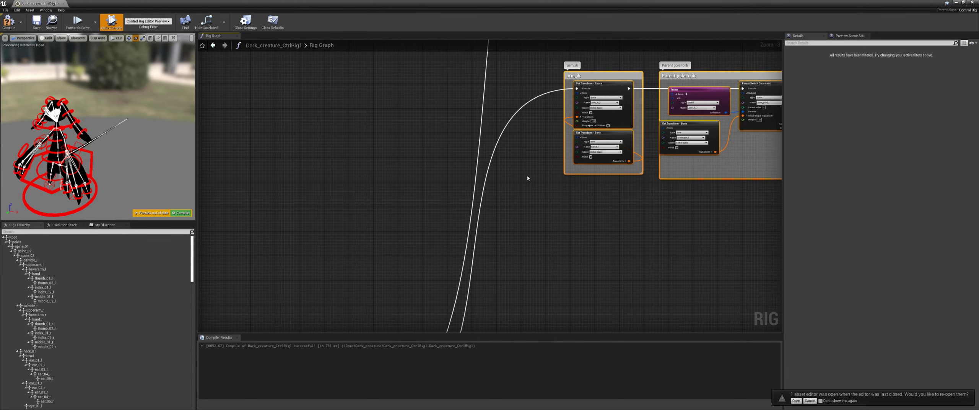
Step: Remove the execution link running from the last finger group of the second arm row to the foot groups
{"action": "scroll", "coordinate": [538, 216], "scroll_direction": "down", "scroll_amount": 8}
{"action": "right_click_drag", "start_coordinate": [538, 218], "coordinate": [486, 158]}
{"action": "scroll", "coordinate": [485, 159], "scroll_direction": "down", "scroll_amount": 1}
{"action": "right_click_drag", "start_coordinate": [445, 179], "coordinate": [600, 232]}
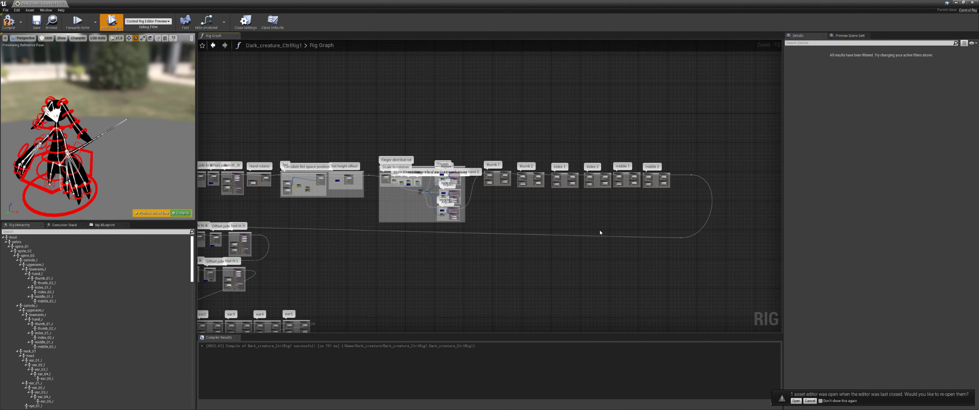
Step: Move the second arm row up beneath the first and connect Sequence output C to its first Set Transform node
{"action": "right_click_drag", "start_coordinate": [426, 257], "coordinate": [409, 20]}
{"action": "scroll", "coordinate": [490, 207], "scroll_direction": "up", "scroll_amount": 9}
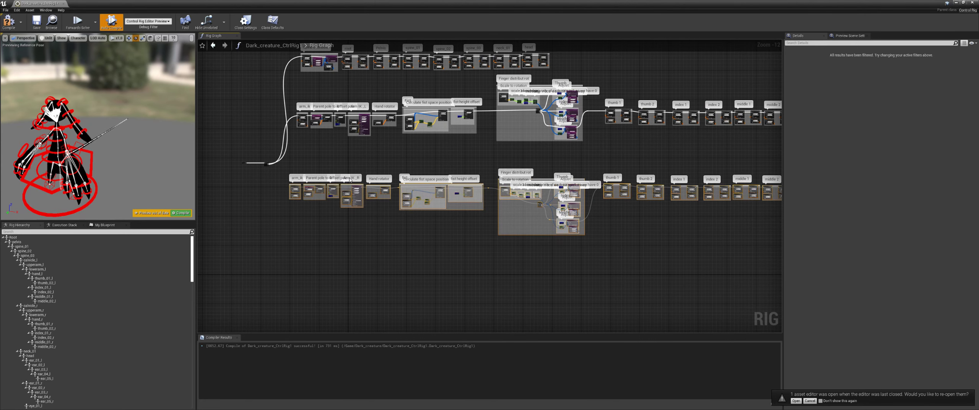
{"action": "left_click_drag", "start_coordinate": [353, 133], "coordinate": [533, 185]}
Step: Duplicate the Sequence node, place the copy below the arm rows, and connect output D of the first Sequence to it
{"action": "scroll", "coordinate": [430, 221], "scroll_direction": "down", "scroll_amount": 4}
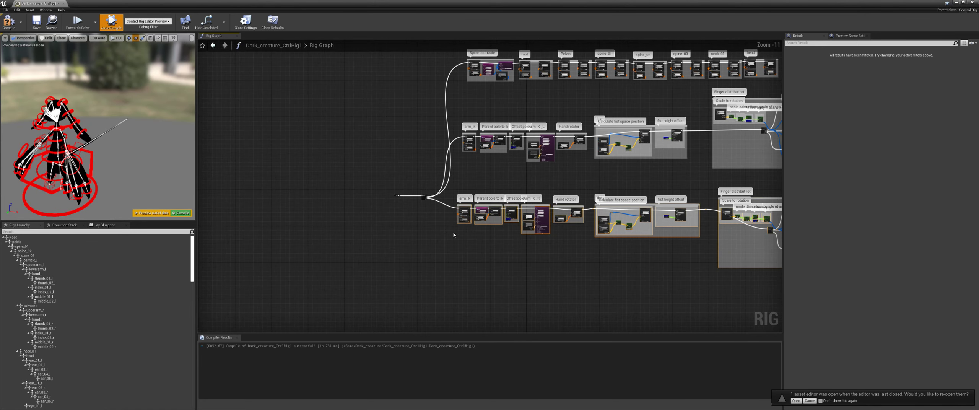
{"action": "scroll", "coordinate": [430, 221], "scroll_direction": "up", "scroll_amount": 4}
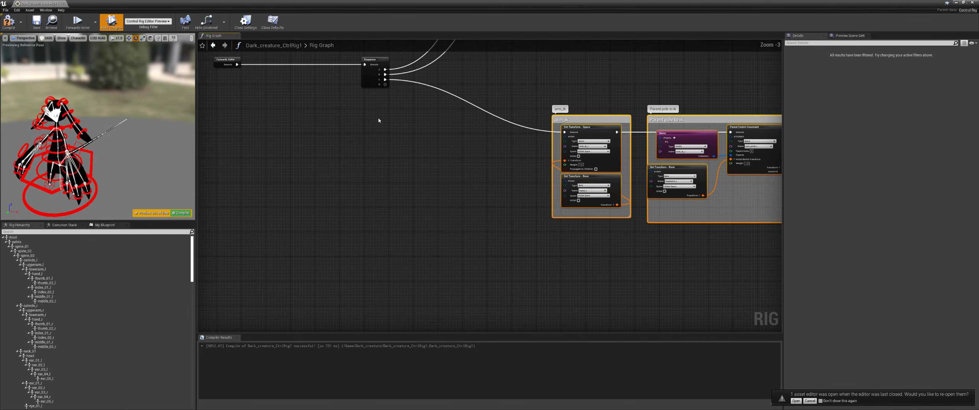
{"action": "left_click", "coordinate": [382, 83]}
{"action": "key", "text": "ctrl+c"}
{"action": "key", "text": "ctrl+v"}
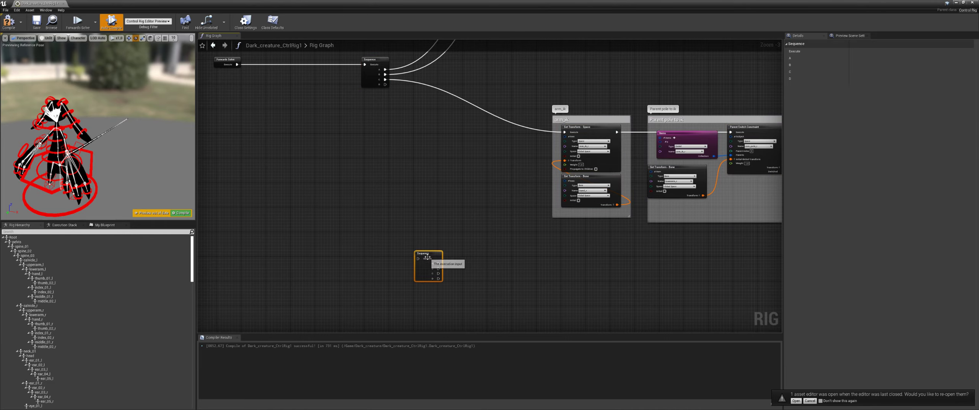
{"action": "left_click_drag", "start_coordinate": [427, 257], "coordinate": [423, 294]}
{"action": "left_click_drag", "start_coordinate": [386, 84], "coordinate": [414, 295]}
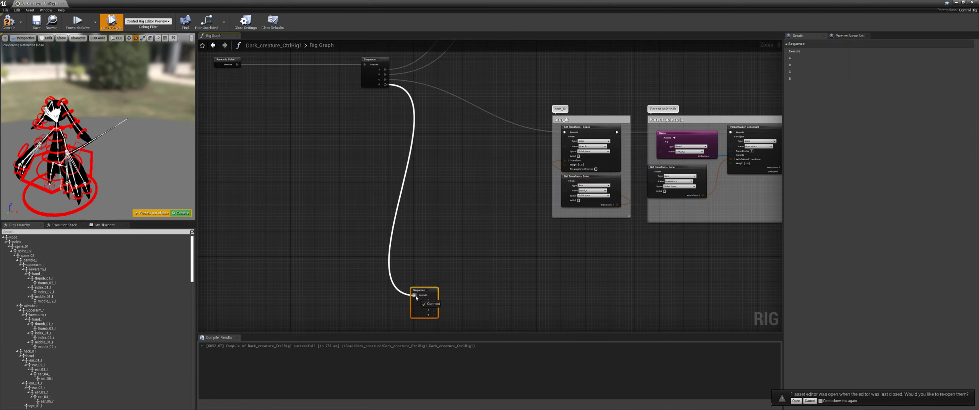
Step: Move both rows of foot IK groups up beneath the second arm row, beside the second Sequence node
{"action": "scroll", "coordinate": [498, 301], "scroll_direction": "down", "scroll_amount": 4}
{"action": "right_click_drag", "start_coordinate": [497, 300], "coordinate": [501, 207]}
{"action": "scroll", "coordinate": [392, 144], "scroll_direction": "down", "scroll_amount": 2}
{"action": "left_click_drag", "start_coordinate": [447, 218], "coordinate": [365, 209]}
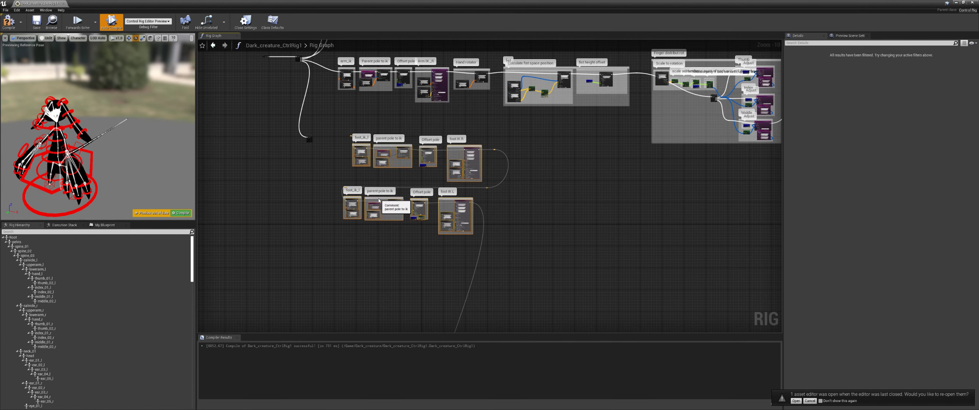
Step: Connect output A of the second Sequence node to the reroute point leading into the first foot row
{"action": "scroll", "coordinate": [270, 166], "scroll_direction": "up", "scroll_amount": 6}
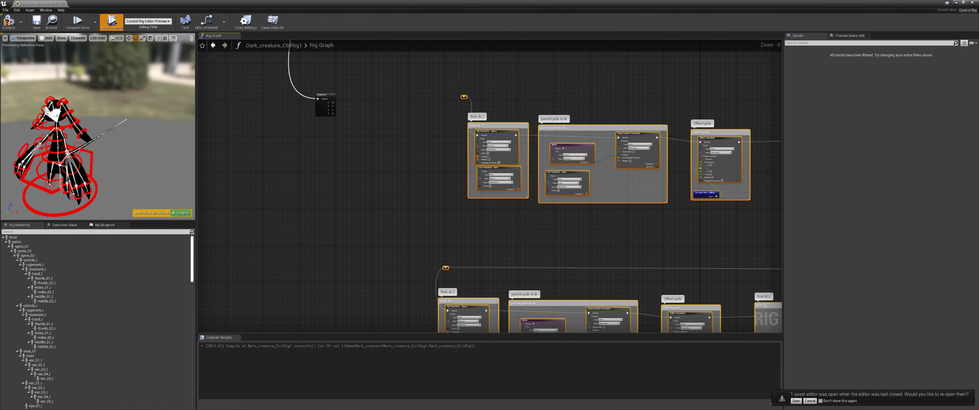
{"action": "left_click_drag", "start_coordinate": [333, 103], "coordinate": [464, 98]}
{"action": "right_click_drag", "start_coordinate": [757, 264], "coordinate": [540, 242]}
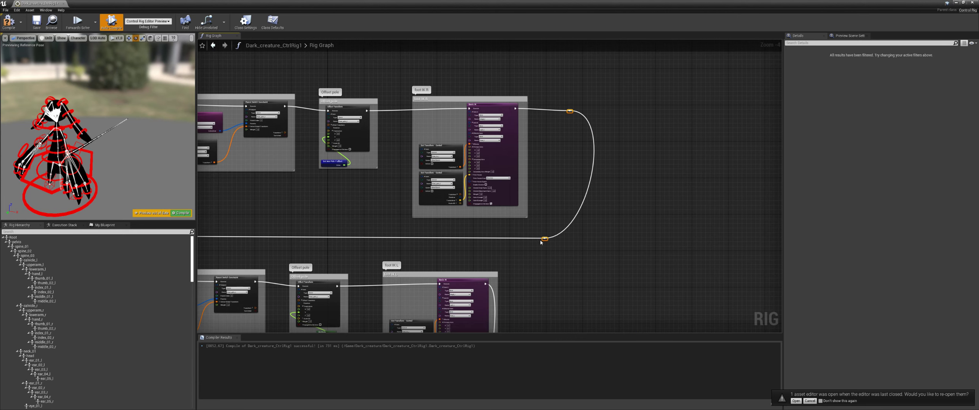
Step: Connect output B of the second Sequence node to the reroute point leading into the second foot row
{"action": "right_click_drag", "start_coordinate": [283, 229], "coordinate": [640, 226]}
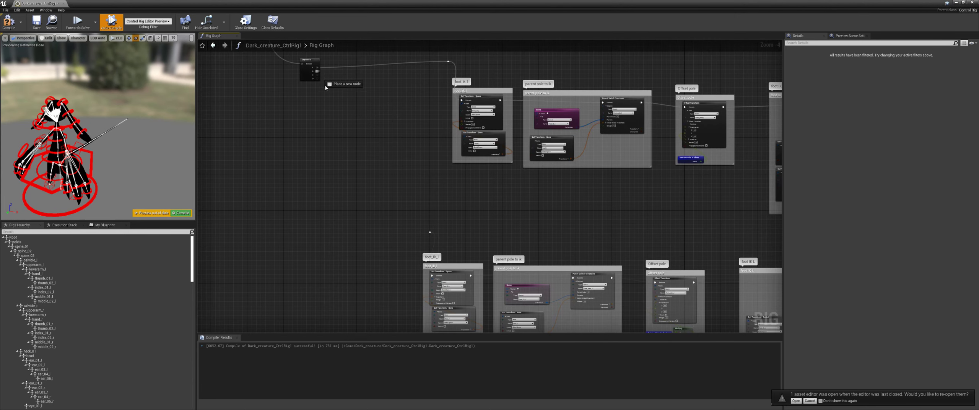
{"action": "left_click_drag", "start_coordinate": [317, 71], "coordinate": [429, 232]}
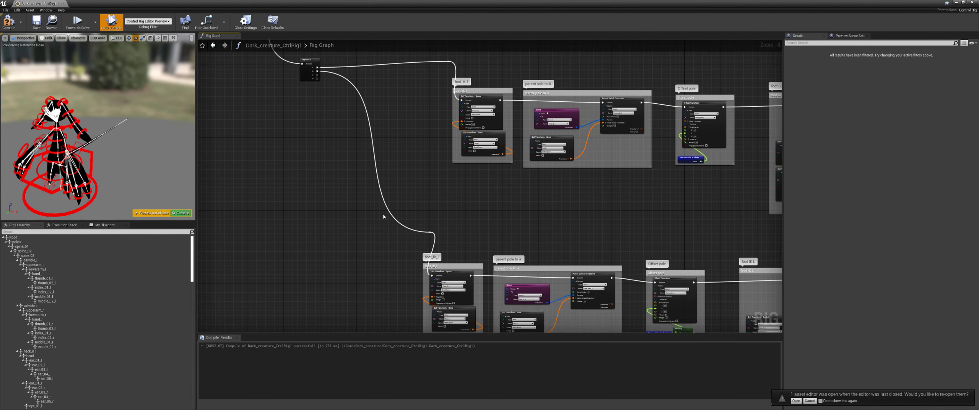
Step: Move both rows of ear groups up beneath the second foot row
{"action": "right_click_drag", "start_coordinate": [383, 215], "coordinate": [500, 144]}
{"action": "scroll", "coordinate": [500, 144], "scroll_direction": "down", "scroll_amount": 5}
{"action": "right_click_drag", "start_coordinate": [518, 183], "coordinate": [483, 102]}
{"action": "scroll", "coordinate": [449, 179], "scroll_direction": "up", "scroll_amount": 3}
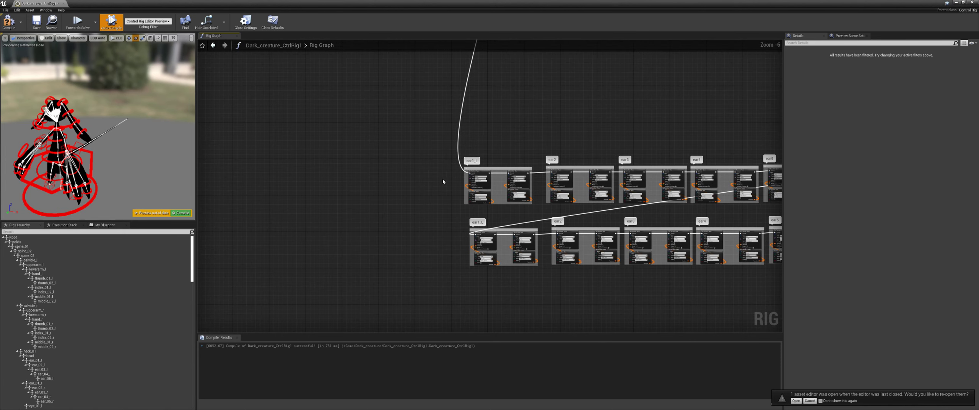
{"action": "scroll", "coordinate": [440, 178], "scroll_direction": "down", "scroll_amount": 3}
{"action": "left_click_drag", "start_coordinate": [431, 144], "coordinate": [739, 279]}
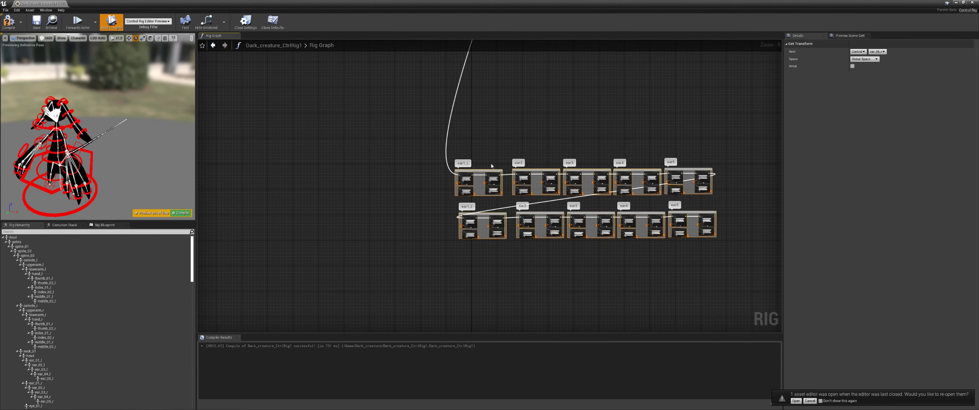
{"action": "left_click_drag", "start_coordinate": [491, 166], "coordinate": [449, 60]}
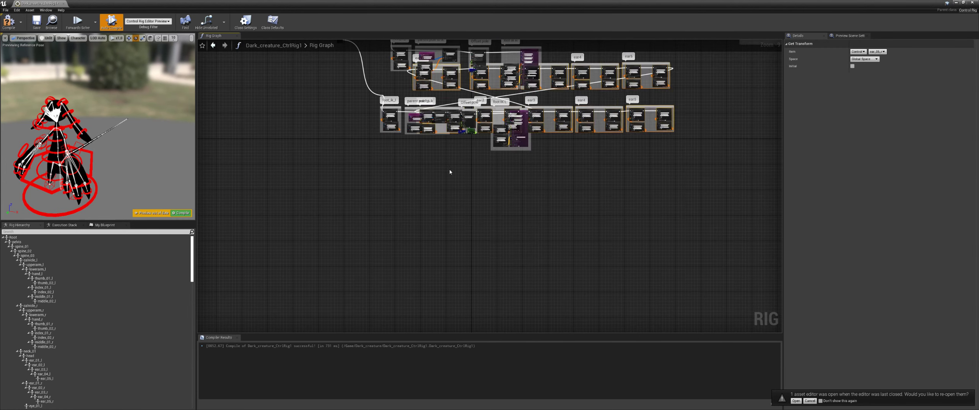
{"action": "left_click_drag", "start_coordinate": [450, 172], "coordinate": [403, 199]}
{"action": "scroll", "coordinate": [497, 168], "scroll_direction": "up", "scroll_amount": 2}
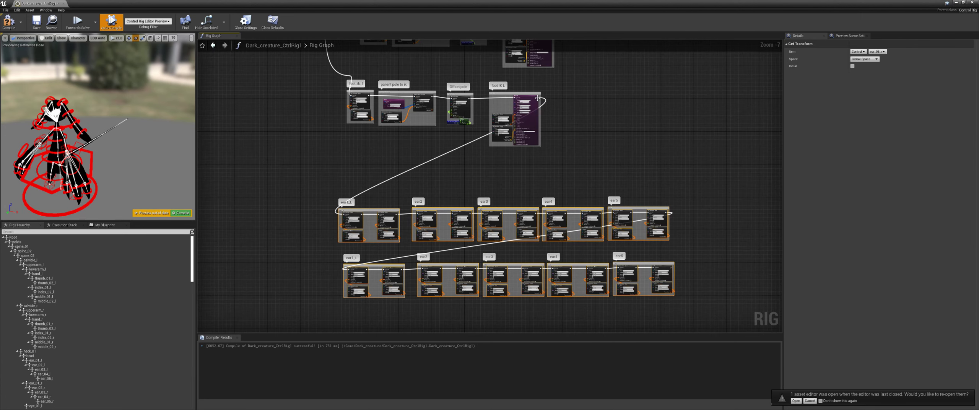
Step: Break the execution link leaving the second foot row's final IK node and move the second Sequence node down
{"action": "left_click", "coordinate": [535, 99], "text": "alt"}
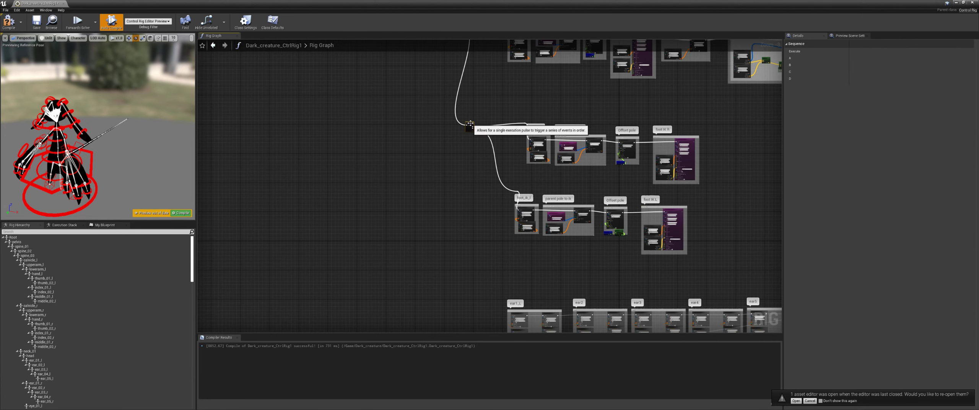
{"action": "left_click_drag", "start_coordinate": [471, 123], "coordinate": [453, 244]}
Step: Unlink the first ear row from the second and connect output C of the second Sequence to the first ear row's first Set Transform node
{"action": "scroll", "coordinate": [633, 209], "scroll_direction": "up", "scroll_amount": 6}
{"action": "right_click_drag", "start_coordinate": [757, 329], "coordinate": [513, 189]}
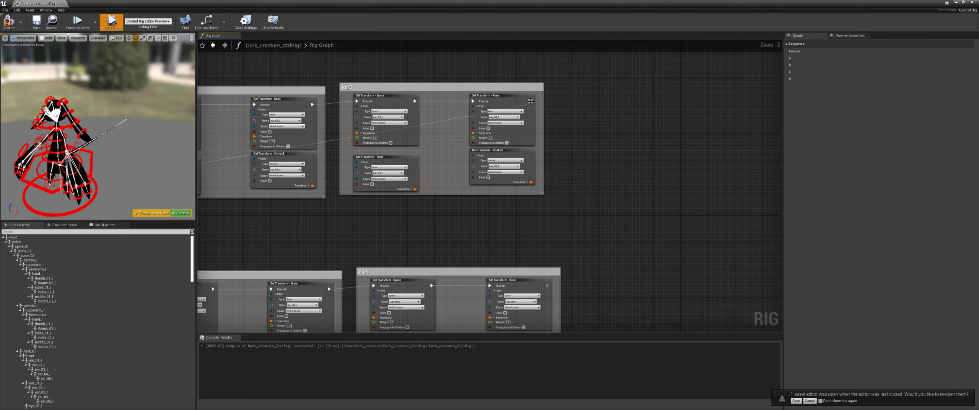
{"action": "scroll", "coordinate": [664, 148], "scroll_direction": "down", "scroll_amount": 4}
{"action": "left_click_drag", "start_coordinate": [725, 152], "coordinate": [356, 174]}
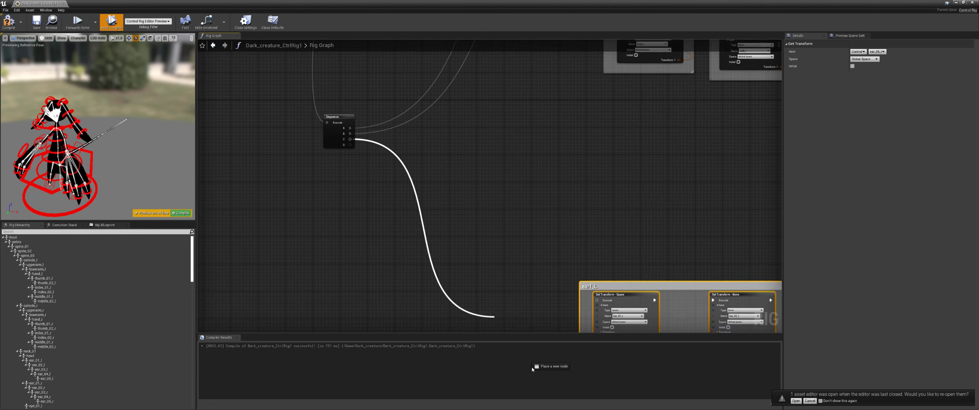
{"action": "left_click_drag", "start_coordinate": [532, 369], "coordinate": [596, 165]}
Step: Add a third Sequence node driven by output D of the second Sequence, placed beside the second ear row
{"action": "scroll", "coordinate": [416, 198], "scroll_direction": "down", "scroll_amount": 3}
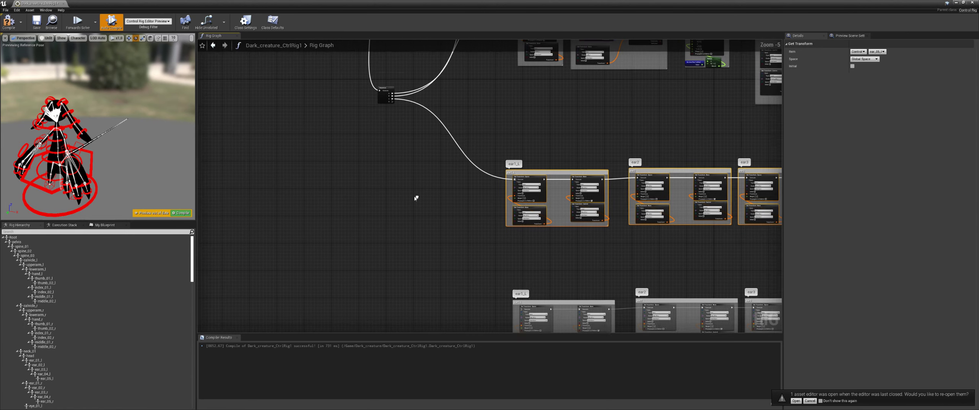
{"action": "left_click_drag", "start_coordinate": [390, 103], "coordinate": [408, 268]}
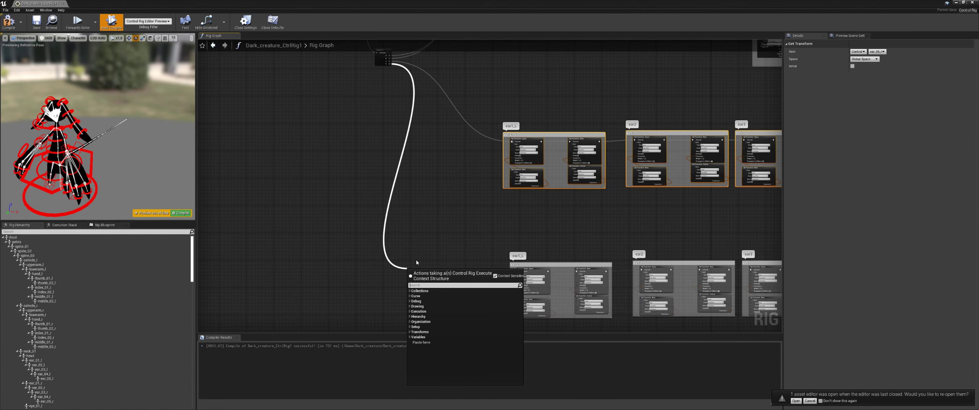
{"action": "type", "text": "sequence"}
{"action": "left_click", "coordinate": [428, 299]}
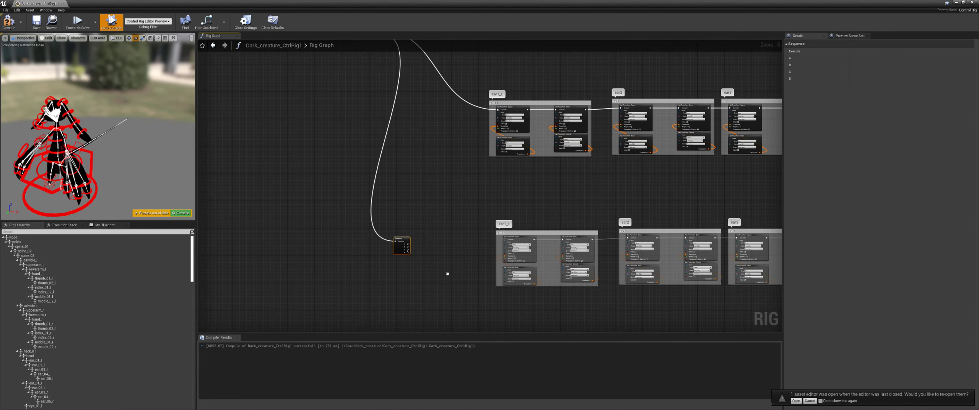
Step: Connect output A of the third Sequence to the second ear row's first Set Transform node and compile the rig
{"action": "right_click_drag", "start_coordinate": [448, 273], "coordinate": [393, 228]}
{"action": "scroll", "coordinate": [382, 211], "scroll_direction": "up", "scroll_amount": 3}
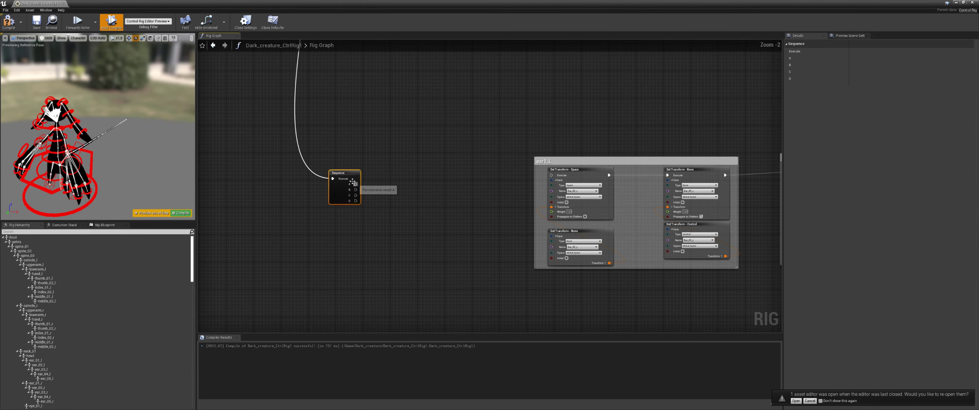
{"action": "left_click_drag", "start_coordinate": [384, 197], "coordinate": [551, 176]}
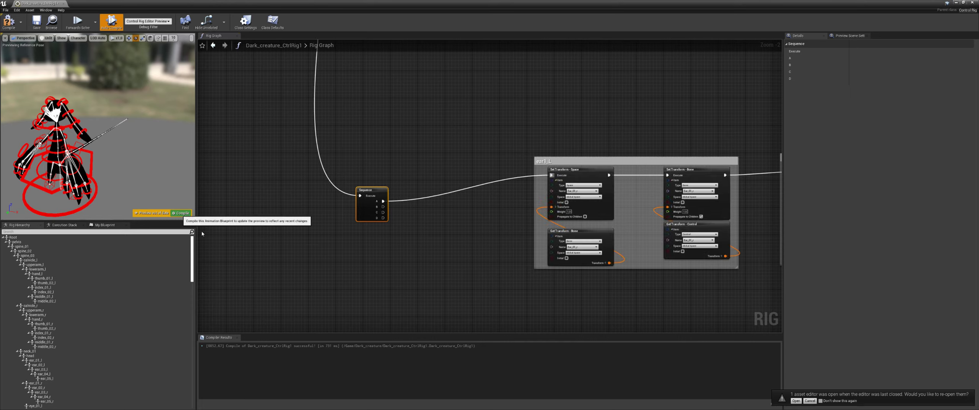
{"action": "left_click", "coordinate": [180, 213]}
Step: Reposition the reroute points before both foot rows so they line up with each row's first Set Transform node
{"action": "scroll", "coordinate": [393, 269], "scroll_direction": "down", "scroll_amount": 3}
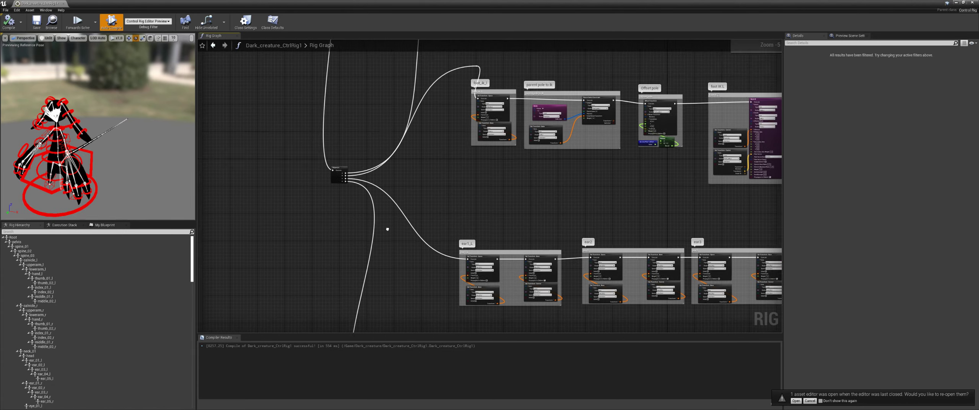
{"action": "right_click_drag", "start_coordinate": [388, 229], "coordinate": [393, 330]}
{"action": "right_click_drag", "start_coordinate": [416, 172], "coordinate": [391, 282]}
{"action": "scroll", "coordinate": [444, 226], "scroll_direction": "up", "scroll_amount": 2}
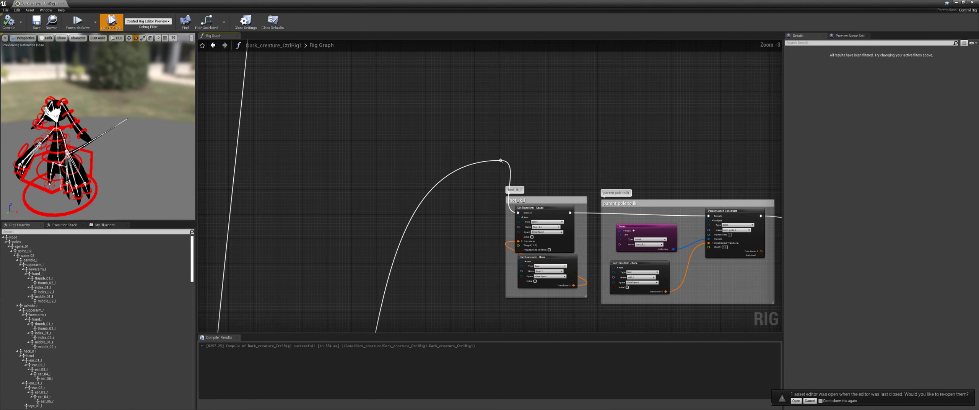
{"action": "left_click_drag", "start_coordinate": [502, 165], "coordinate": [455, 217]}
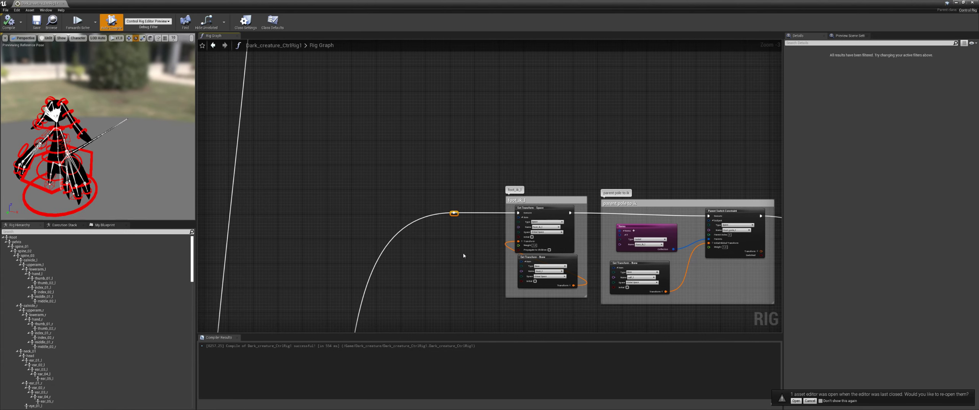
{"action": "right_click_drag", "start_coordinate": [463, 275], "coordinate": [458, 104]}
{"action": "right_click_drag", "start_coordinate": [458, 208], "coordinate": [481, 139]}
{"action": "left_click_drag", "start_coordinate": [511, 135], "coordinate": [430, 217]}
Step: Review the reorganized spine, arm, foot and ear branches of the graph and the rig's controls in the preview
{"action": "scroll", "coordinate": [438, 264], "scroll_direction": "down", "scroll_amount": 1}
{"action": "right_click_drag", "start_coordinate": [442, 294], "coordinate": [454, 133]}
{"action": "scroll", "coordinate": [453, 133], "scroll_direction": "down", "scroll_amount": 8}
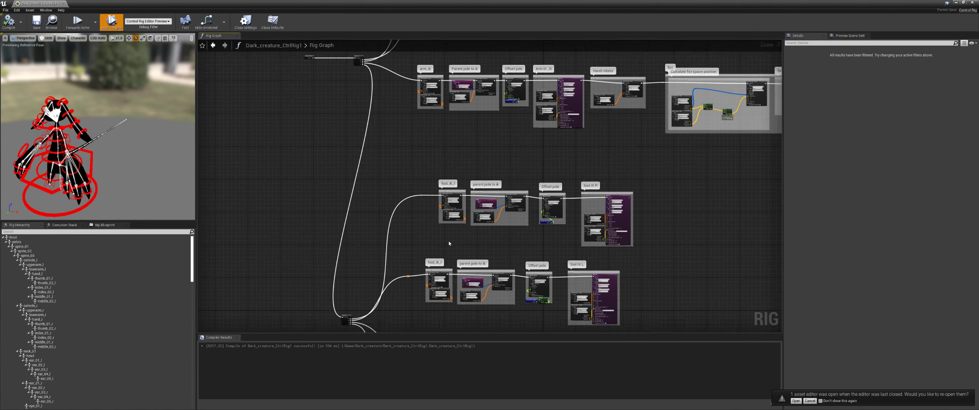
{"action": "right_click_drag", "start_coordinate": [531, 218], "coordinate": [458, 293]}
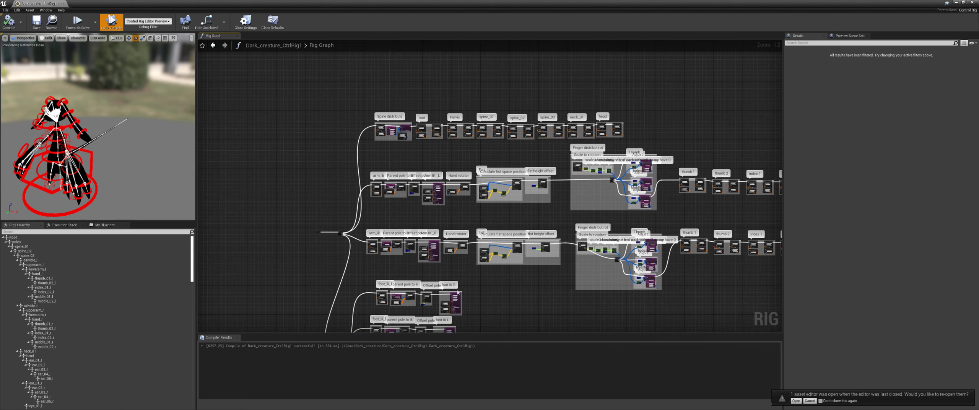
{"action": "right_click_drag", "start_coordinate": [584, 276], "coordinate": [520, 172]}
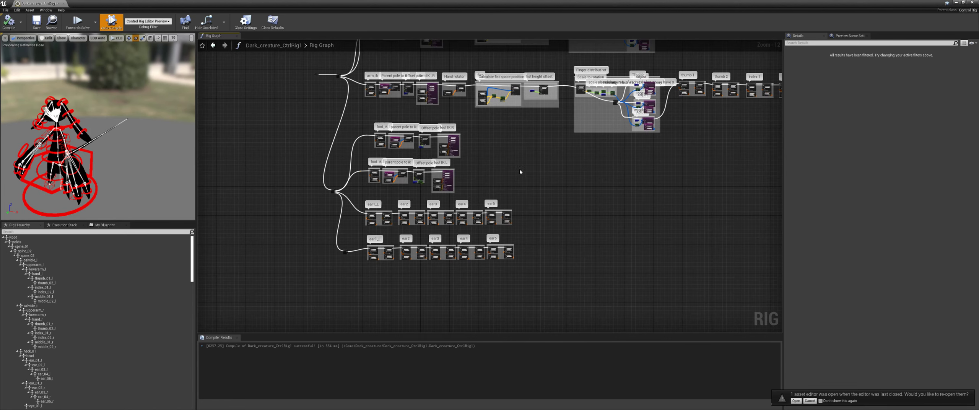
{"action": "right_click_drag", "start_coordinate": [520, 172], "coordinate": [521, 182]}
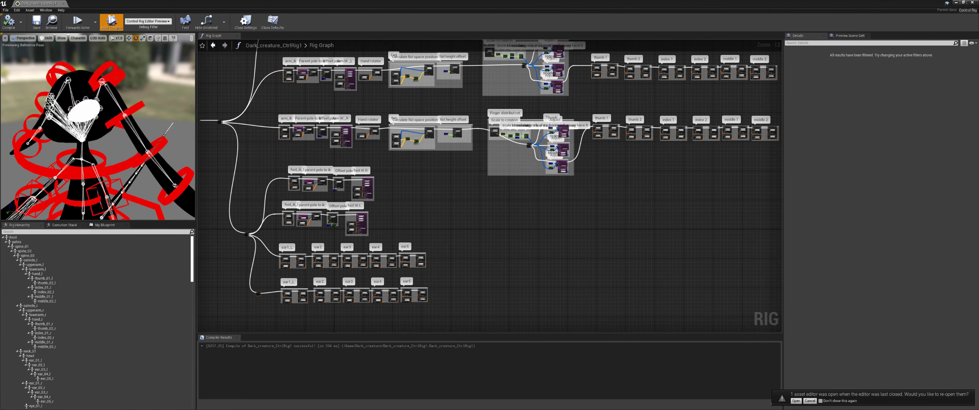
{"action": "left_click_drag", "start_coordinate": [104, 176], "coordinate": [124, 153], "text": "alt"}
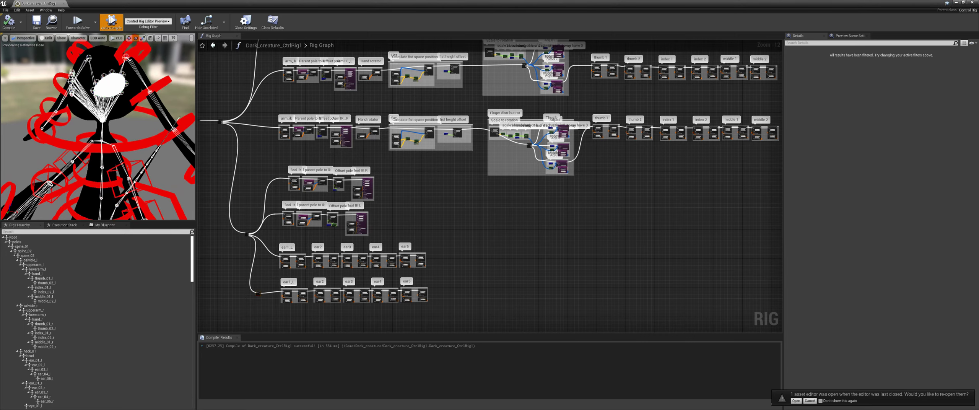
{"action": "right_click_drag", "start_coordinate": [483, 308], "coordinate": [530, 210]}
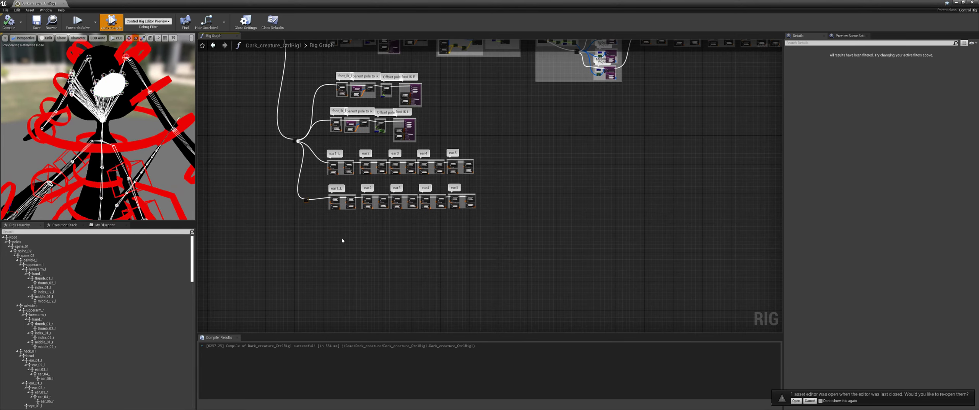
Step: Add a Reroute node from a free output of the third Sequence, placed below the second ear row
{"action": "scroll", "coordinate": [351, 250], "scroll_direction": "up", "scroll_amount": 4}
{"action": "scroll", "coordinate": [301, 154], "scroll_direction": "up", "scroll_amount": 5}
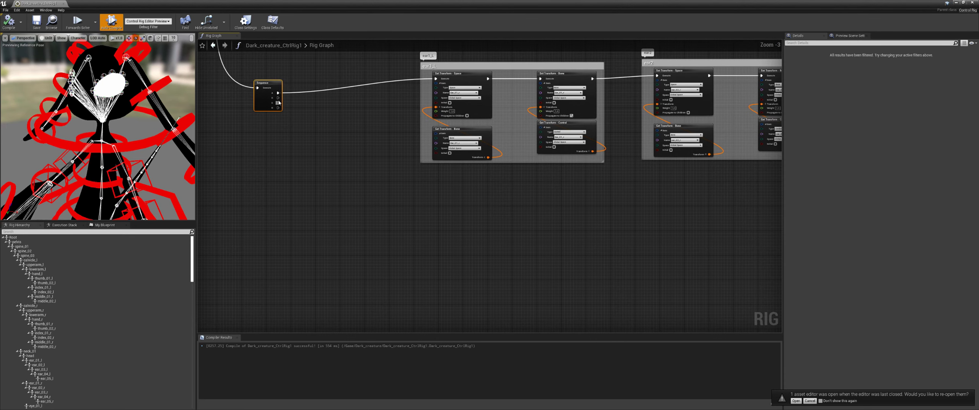
{"action": "left_click_drag", "start_coordinate": [278, 98], "coordinate": [346, 241]}
{"action": "type", "text": "rer"}
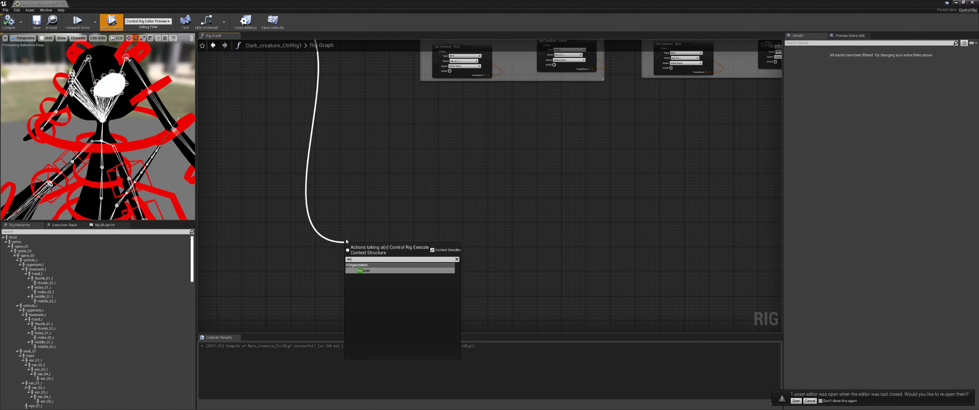
{"action": "left_click", "coordinate": [361, 271]}
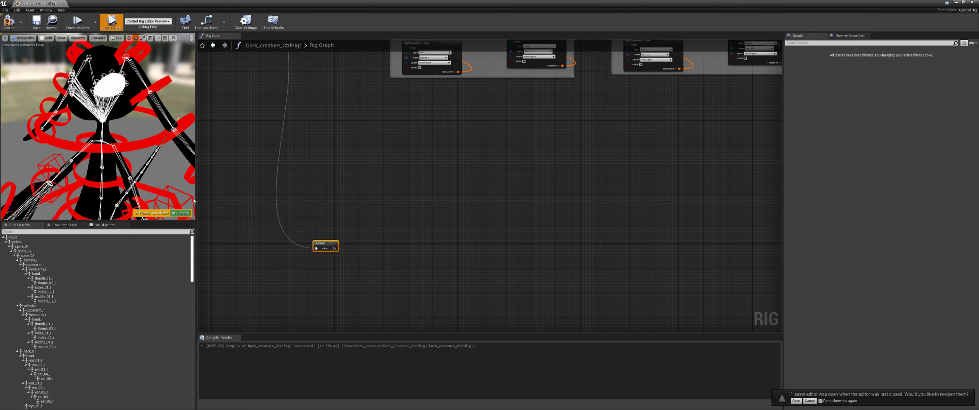
Step: Compile the rig, inspect the Arm_ik_l control in the preview and select the hexagonal distribute-rotation control for rotating
{"action": "scroll", "coordinate": [134, 176], "scroll_direction": "up", "scroll_amount": 5}
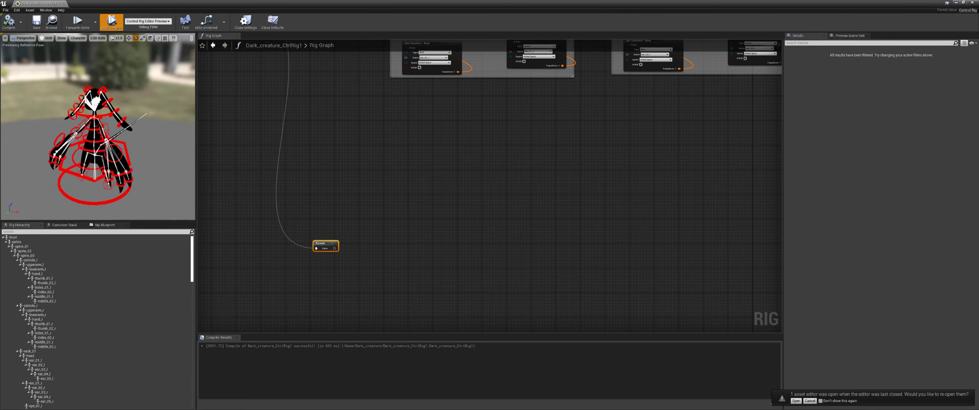
{"action": "left_click_drag", "start_coordinate": [134, 177], "coordinate": [140, 172], "text": "alt"}
{"action": "left_click", "coordinate": [140, 137]}
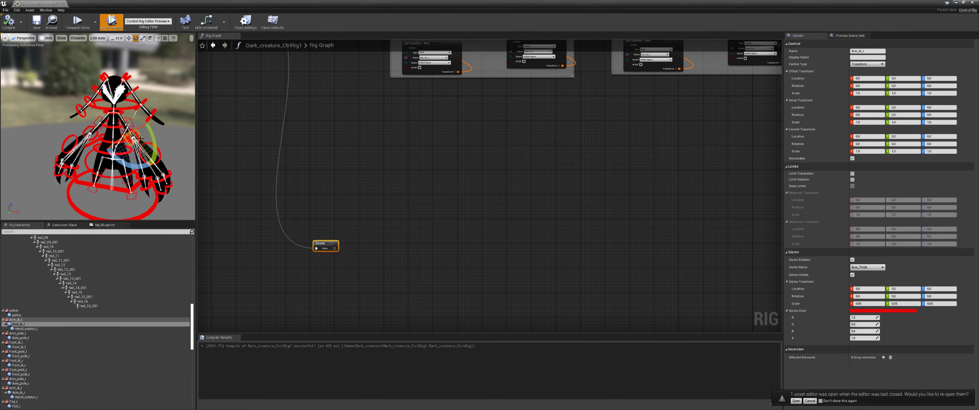
{"action": "left_click_drag", "start_coordinate": [139, 145], "coordinate": [103, 150]}
{"action": "scroll", "coordinate": [137, 141], "scroll_direction": "up", "scroll_amount": 5}
{"action": "right_click_drag", "start_coordinate": [137, 141], "coordinate": [103, 141]}
{"action": "left_click", "coordinate": [136, 141]}
{"action": "key", "text": "e"}
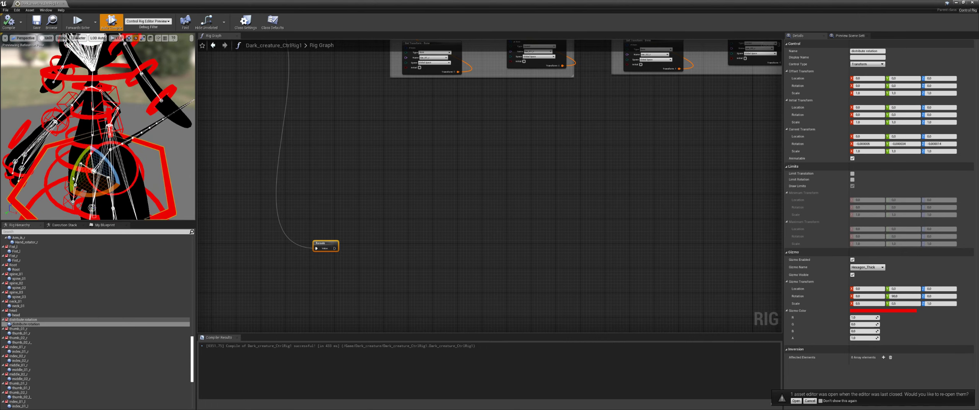
Step: Test the pelvis and hexagonal distribute-rotation controls by rotating them in turn in the preview
{"action": "left_click", "coordinate": [50, 196]}
{"action": "mouse_move", "coordinate": [37, 191]}
{"action": "middle_mouse_down"}
{"action": "mouse_move", "coordinate": [39, 172]}
{"action": "mouse_move", "coordinate": [37, 191]}
{"action": "middle_mouse_up"}
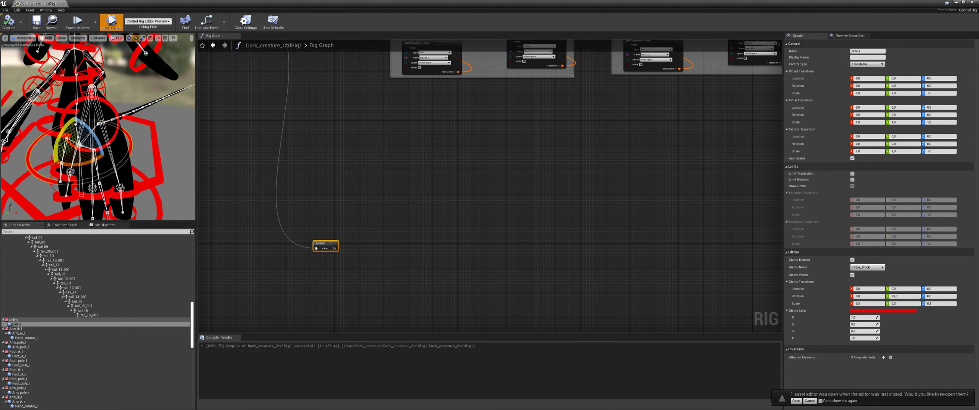
{"action": "left_click_drag", "start_coordinate": [60, 143], "coordinate": [63, 139]}
{"action": "left_click", "coordinate": [158, 155]}
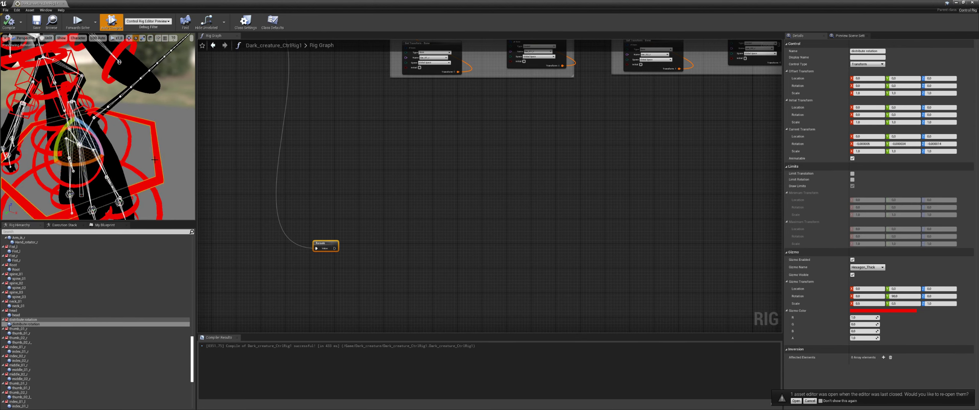
{"action": "right_click_drag", "start_coordinate": [157, 155], "coordinate": [172, 155]}
{"action": "left_click_drag", "start_coordinate": [60, 142], "coordinate": [59, 142]}
{"action": "right_click_drag", "start_coordinate": [119, 189], "coordinate": [81, 132]}
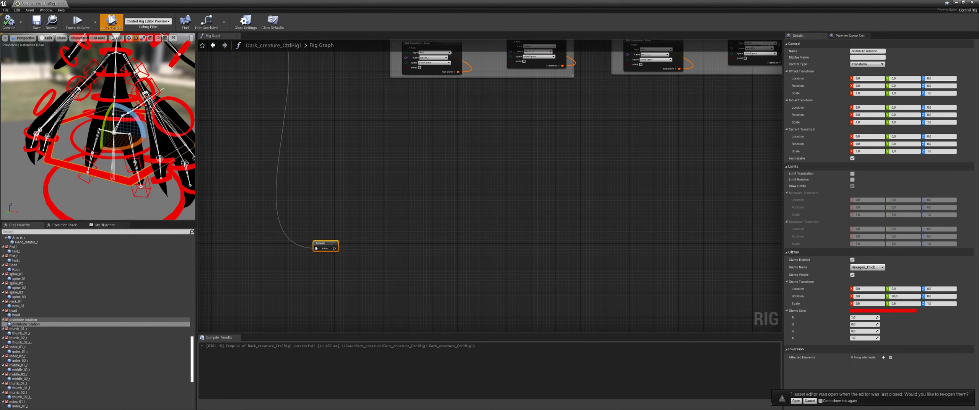
{"action": "left_click", "coordinate": [77, 141]}
{"action": "left_click_drag", "start_coordinate": [101, 123], "coordinate": [98, 131]}
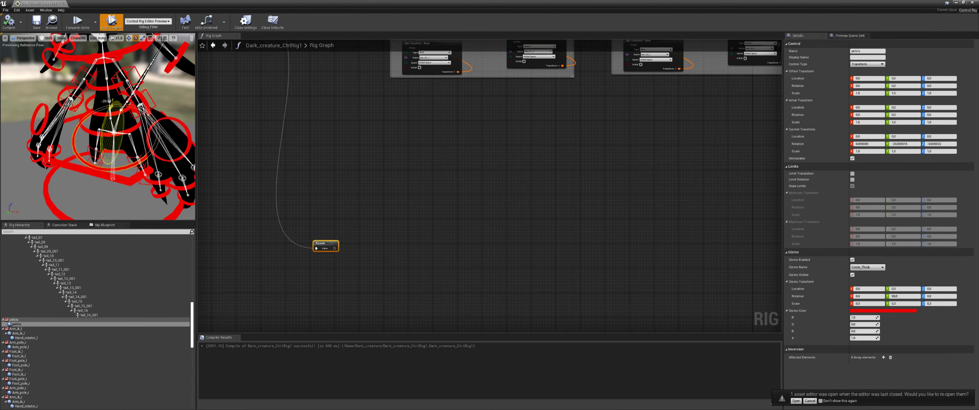
{"action": "left_click", "coordinate": [81, 167]}
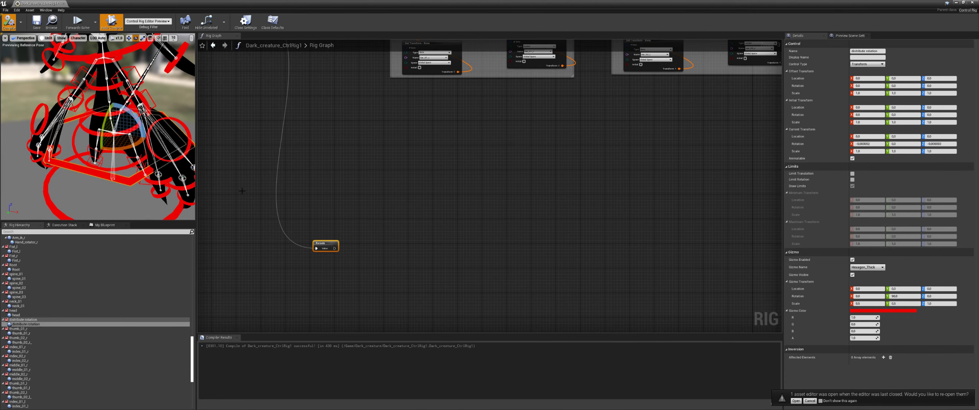
Step: Recompile the rig to reset the test pose and bring the Spine distribute group into view
{"action": "right_click_drag", "start_coordinate": [340, 169], "coordinate": [402, 246]}
{"action": "scroll", "coordinate": [443, 209], "scroll_direction": "down", "scroll_amount": 3}
{"action": "scroll", "coordinate": [402, 246], "scroll_direction": "up", "scroll_amount": 6}
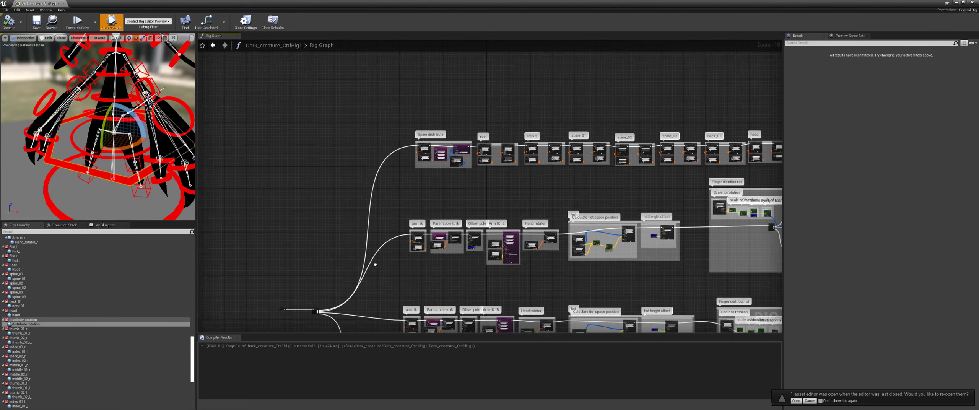
Step: Move the pelvis Get Transform node lower in the Spine distribute group and set its item type to Control
{"action": "right_click_drag", "start_coordinate": [452, 182], "coordinate": [399, 263]}
{"action": "scroll", "coordinate": [410, 219], "scroll_direction": "up", "scroll_amount": 3}
{"action": "scroll", "coordinate": [398, 249], "scroll_direction": "up", "scroll_amount": 1}
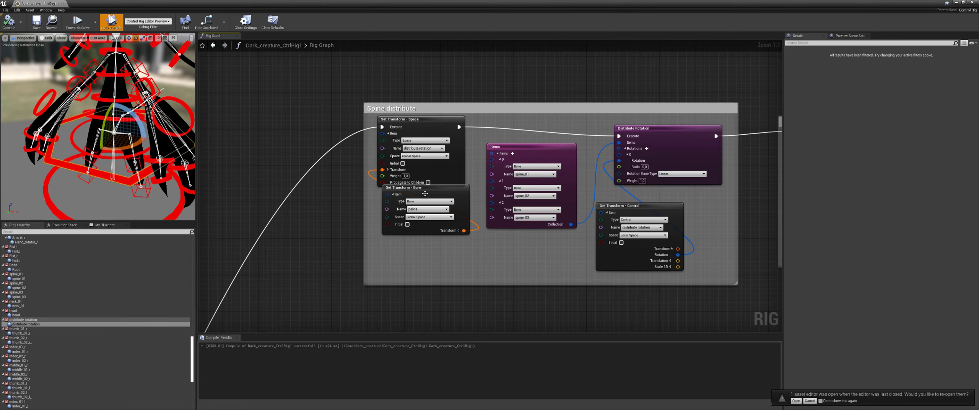
{"action": "left_click", "coordinate": [414, 207]}
{"action": "left_click_drag", "start_coordinate": [414, 206], "coordinate": [414, 220]}
{"action": "left_click", "coordinate": [416, 126]}
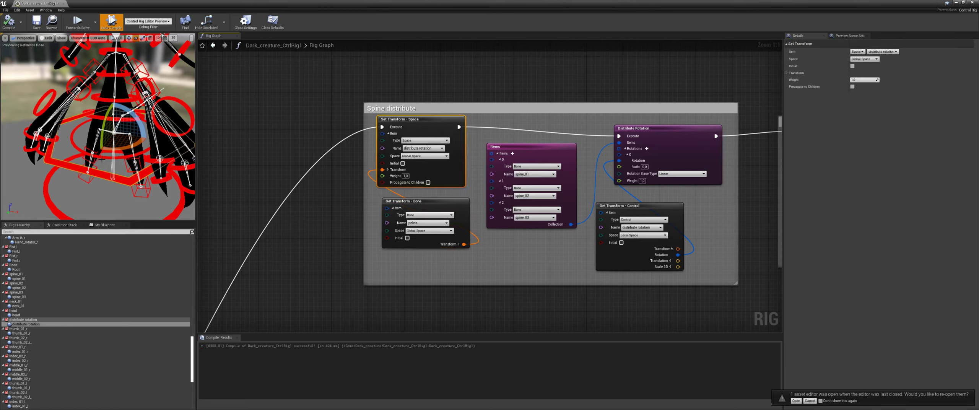
{"action": "left_click", "coordinate": [424, 216]}
{"action": "left_click", "coordinate": [423, 231]}
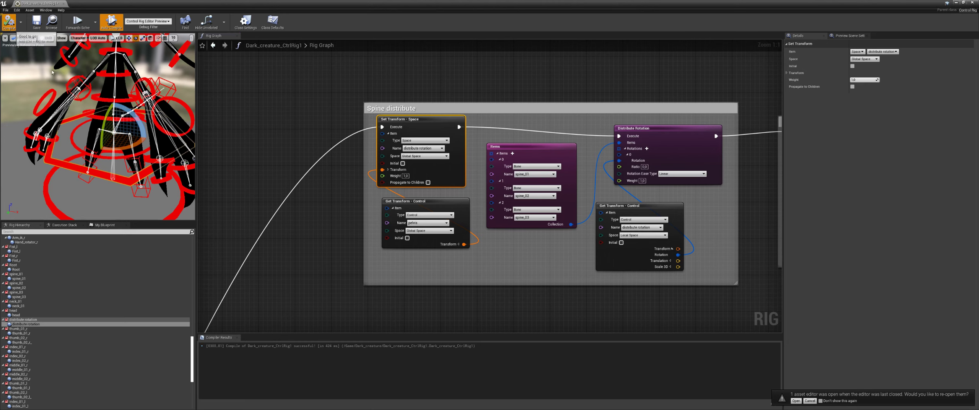
Step: Test the pelvis control by rotating it in the preview, alternating selection with the hexagonal distribute-rotation control
{"action": "left_click", "coordinate": [104, 129]}
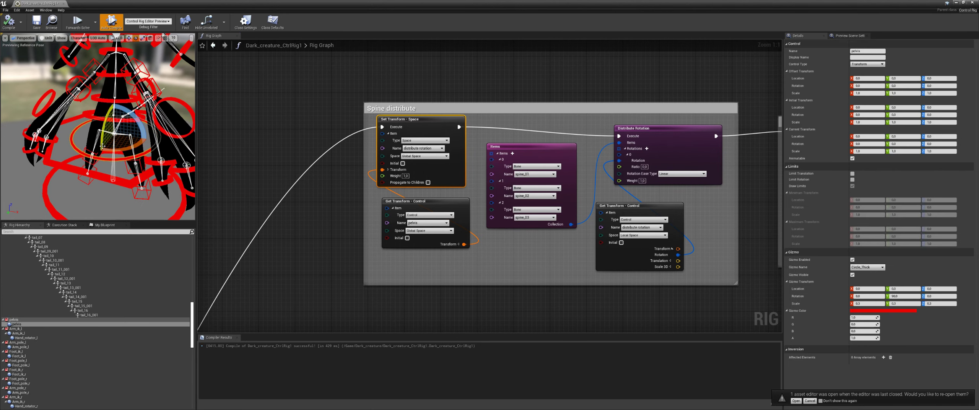
{"action": "left_click_drag", "start_coordinate": [103, 128], "coordinate": [53, 168]}
{"action": "left_click", "coordinate": [53, 168]}
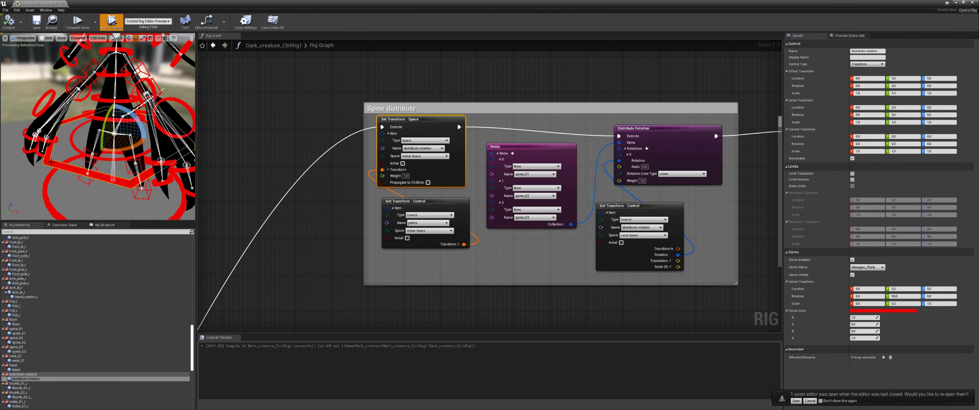
{"action": "left_click", "coordinate": [106, 135]}
{"action": "left_click_drag", "start_coordinate": [106, 135], "coordinate": [79, 172]}
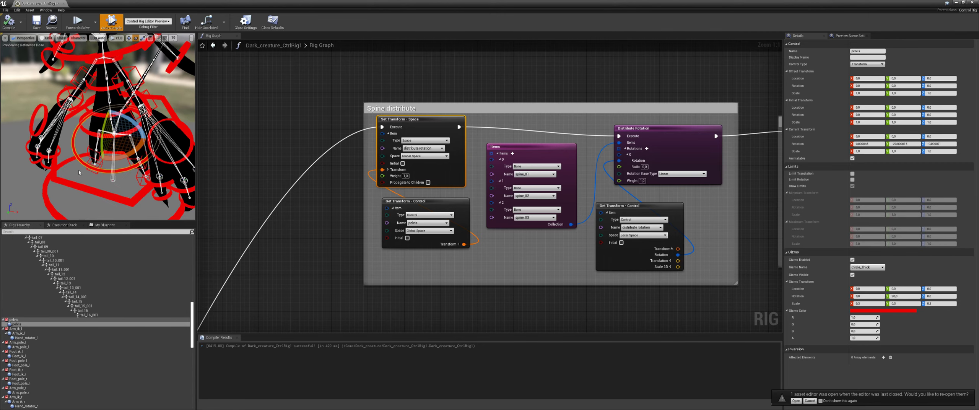
{"action": "left_click", "coordinate": [75, 186]}
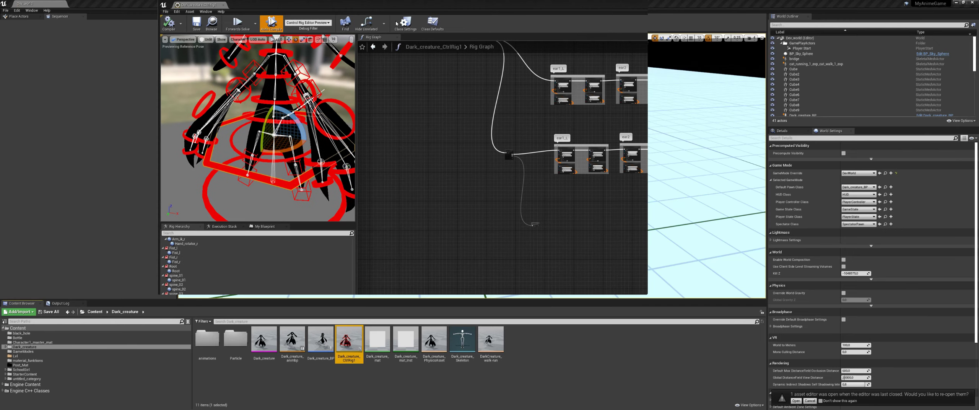
Step: Open the Dark_creature skeletal mesh, filter its skeleton tree for "eye" and select the left eye bones to check them
{"action": "double_click", "coordinate": [263, 339]}
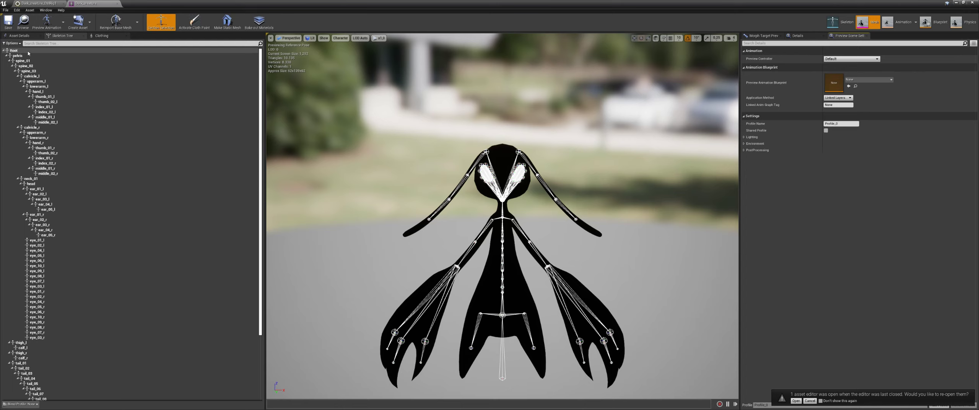
{"action": "type", "text": "eye"}
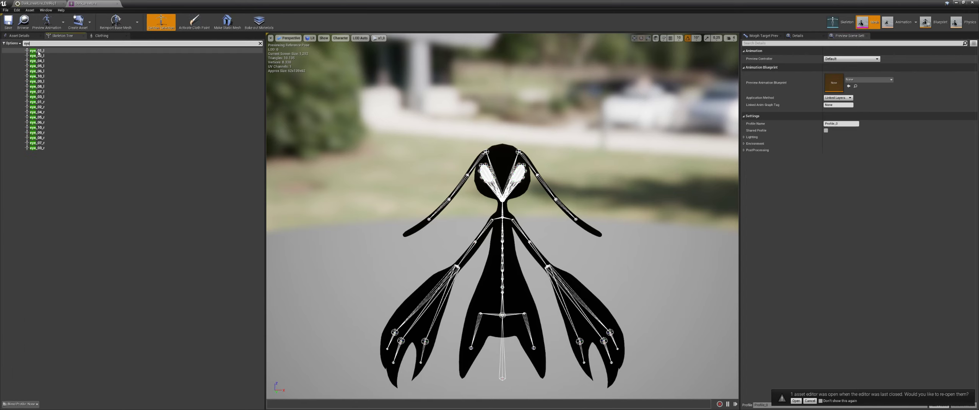
{"action": "left_click", "coordinate": [38, 52]}
{"action": "left_click", "coordinate": [47, 97], "text": "shift"}
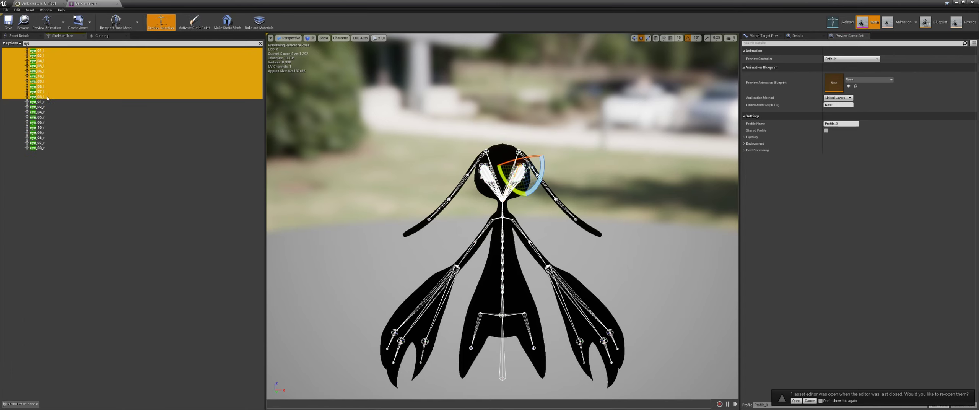
Step: Return to the control rig, create a new space in the rig hierarchy and duplicate it to make ten spaces
{"action": "left_click", "coordinate": [39, 3]}
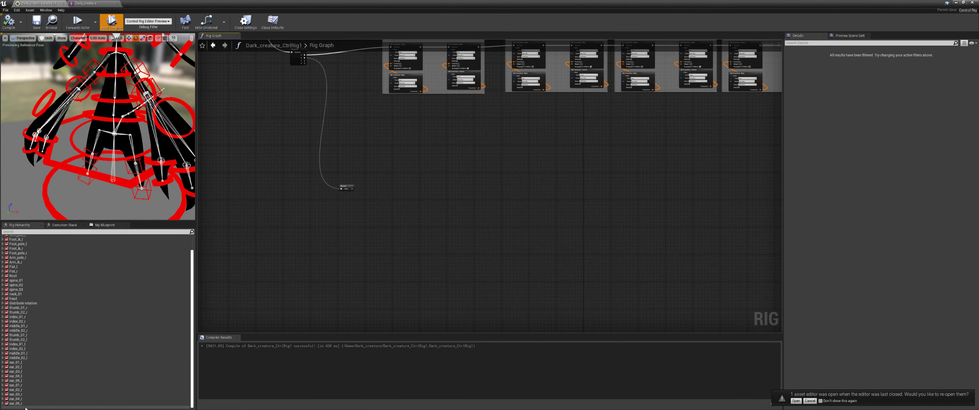
{"action": "right_click", "coordinate": [26, 408]}
{"action": "mouse_move", "coordinate": [49, 291]}
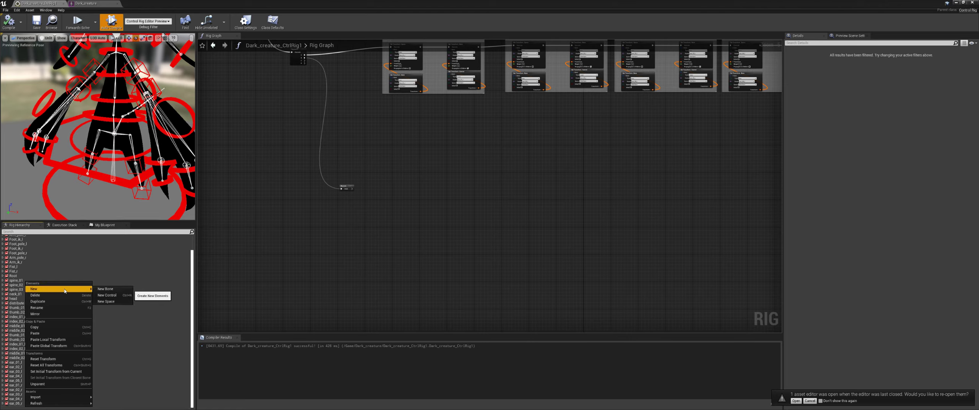
{"action": "left_click", "coordinate": [115, 301]}
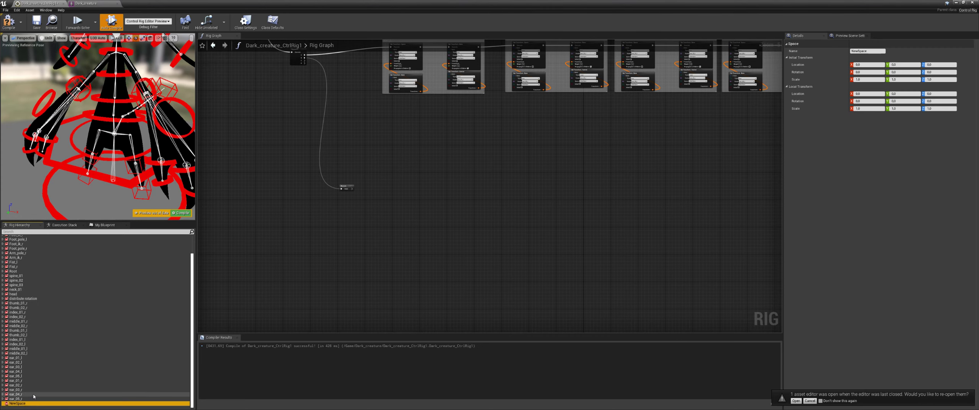
{"action": "key", "text": "ctrl+d"}
{"action": "key", "text": "ctrl+d"}
{"action": "key", "text": "ctrl+d"}
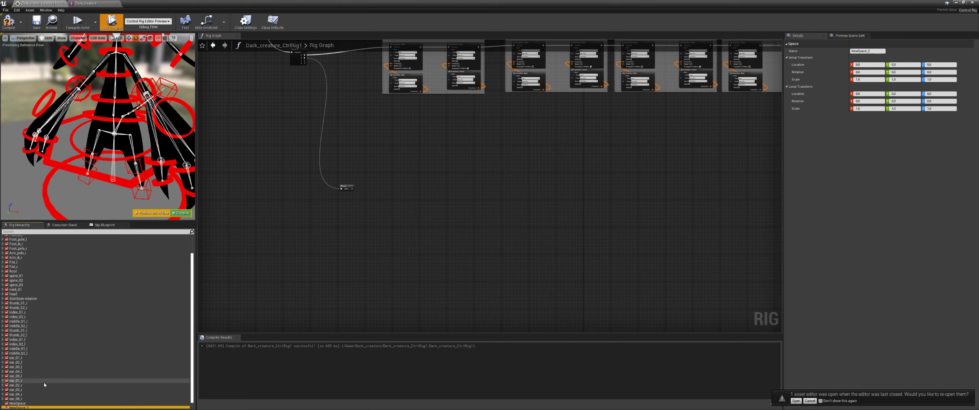
{"action": "key", "text": "ctrl+d"}
{"action": "key", "text": "ctrl+d"}
{"action": "key", "text": "ctrl+d"}
{"action": "key", "text": "ctrl+d"}
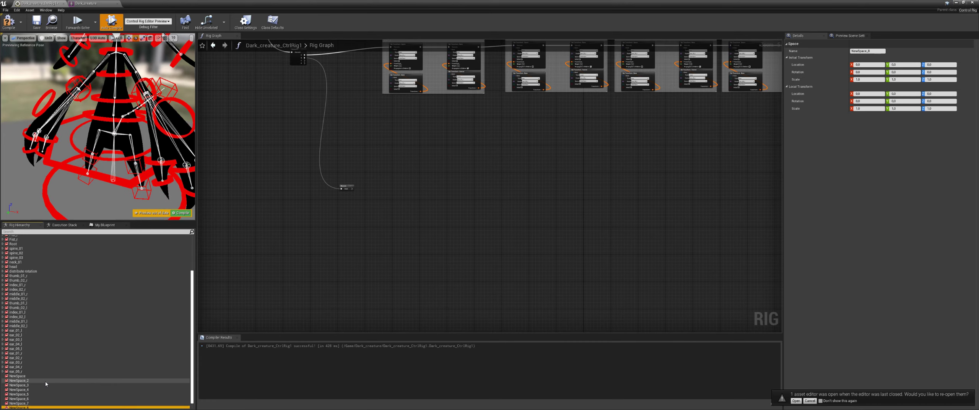
{"action": "key", "text": "ctrl+d"}
{"action": "key", "text": "ctrl+d"}
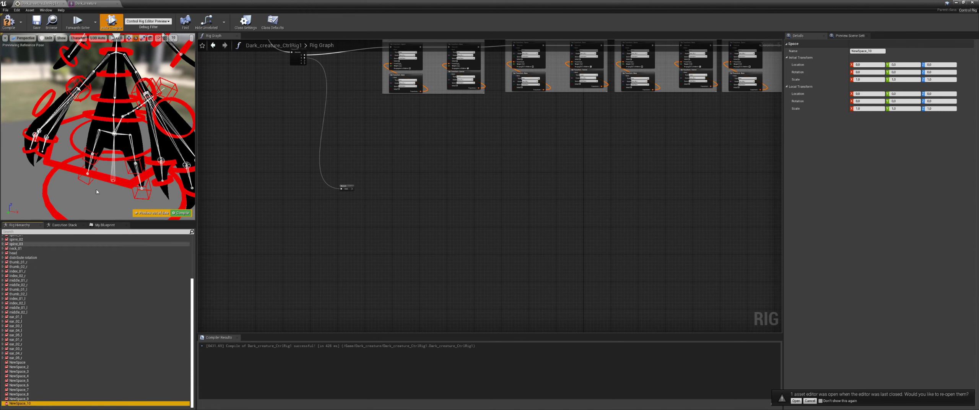
Step: Check the left eye bone names in the skeletal mesh and rename the ten new spaces eye_01_l through eye_10_l
{"action": "left_click", "coordinate": [86, 3]}
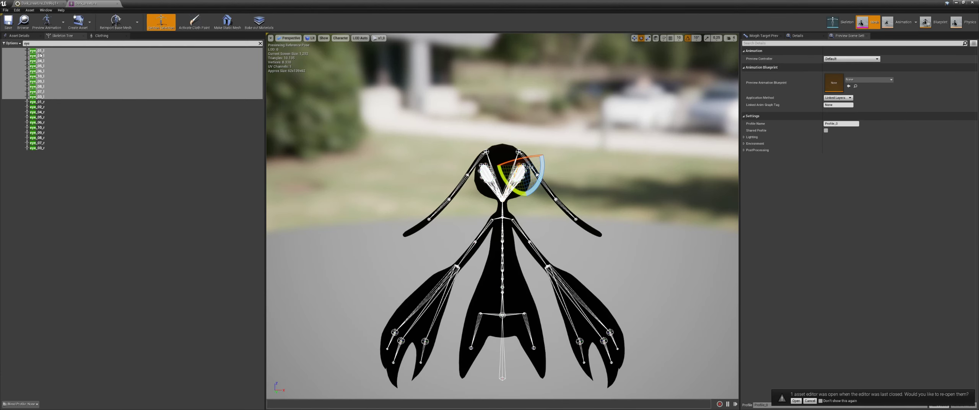
{"action": "left_click", "coordinate": [42, 3]}
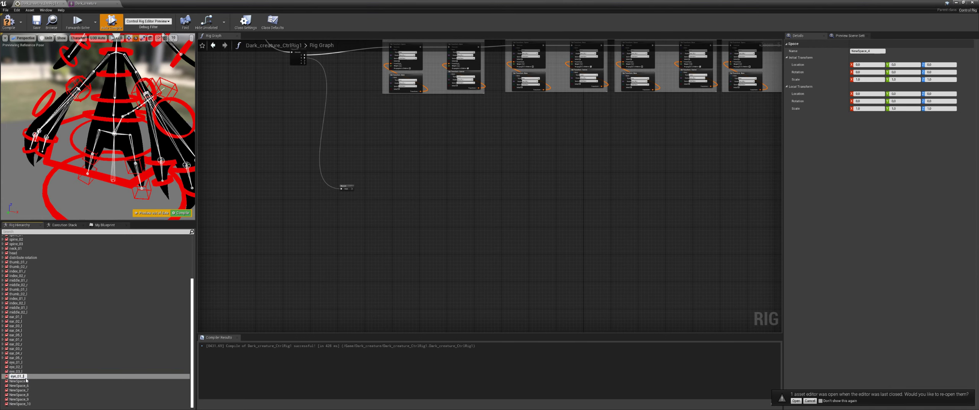
{"action": "left_click", "coordinate": [27, 385]}
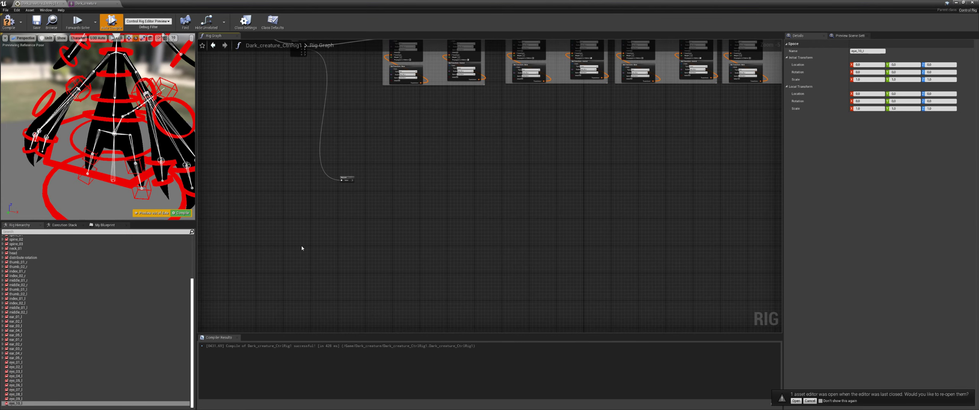
Step: Add a new control under each of the spaces eye_01_l through eye_10_l in the rig hierarchy
{"action": "left_click", "coordinate": [24, 363]}
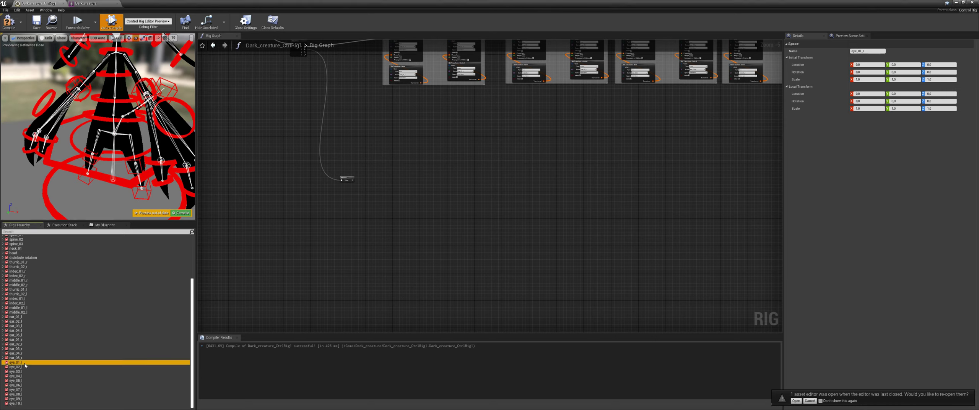
{"action": "key", "text": "ctrl+n"}
{"action": "left_click", "coordinate": [24, 371]}
{"action": "key", "text": "ctrl+n"}
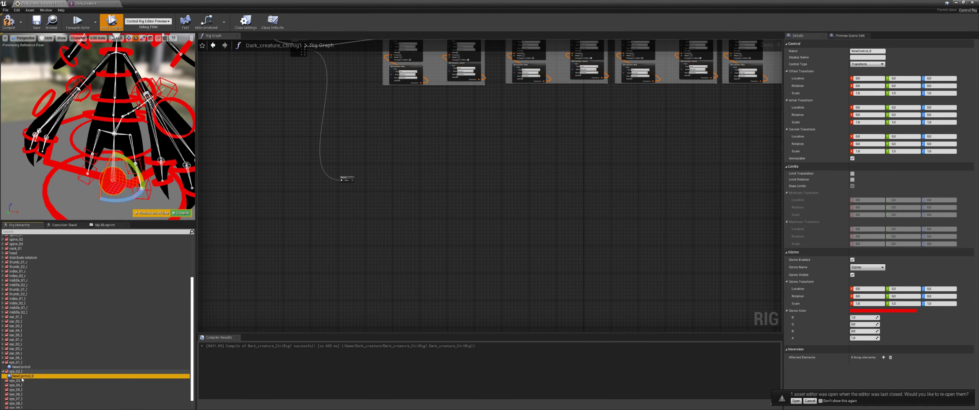
{"action": "left_click", "coordinate": [23, 380]}
{"action": "key", "text": "ctrl+n"}
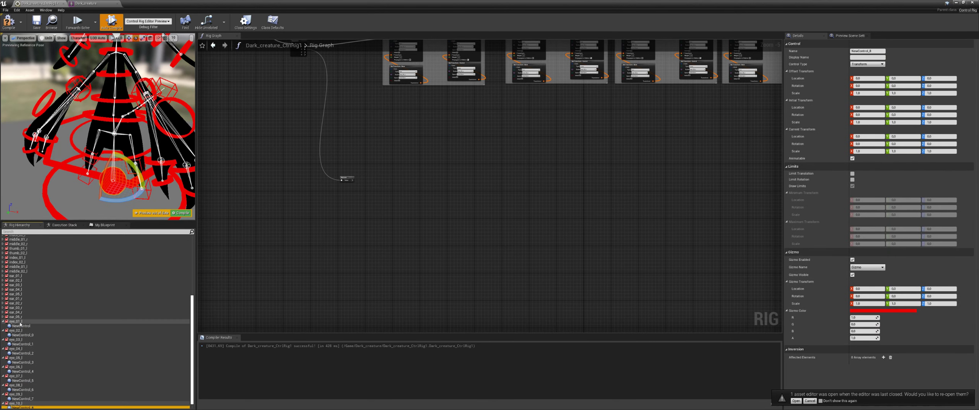
Step: Rename the control under each eye space to match its parent space, eye_01_l through eye_10_l
{"action": "left_click", "coordinate": [21, 322]}
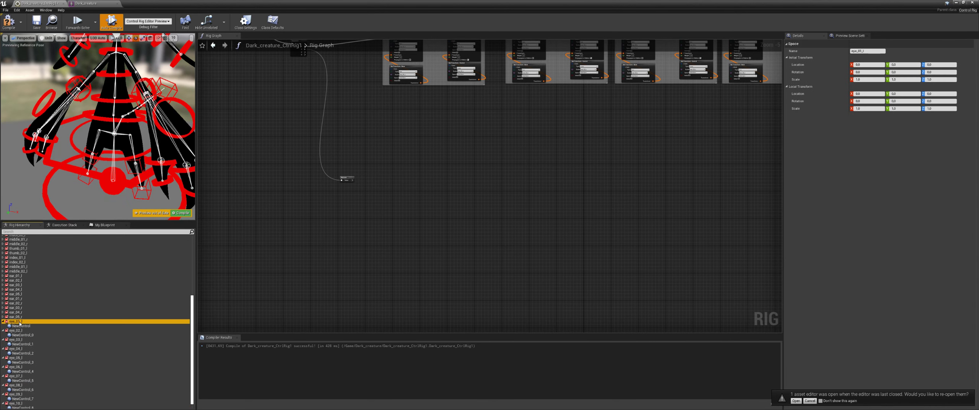
{"action": "key", "text": "F2"}
{"action": "key", "text": "ctrl+c"}
{"action": "left_click", "coordinate": [22, 326]}
{"action": "key", "text": "F2"}
{"action": "key", "text": "ctrl+v"}
{"action": "key", "text": "Return"}
{"action": "left_click", "coordinate": [21, 330]}
{"action": "key", "text": "F2"}
{"action": "key", "text": "ctrl+c"}
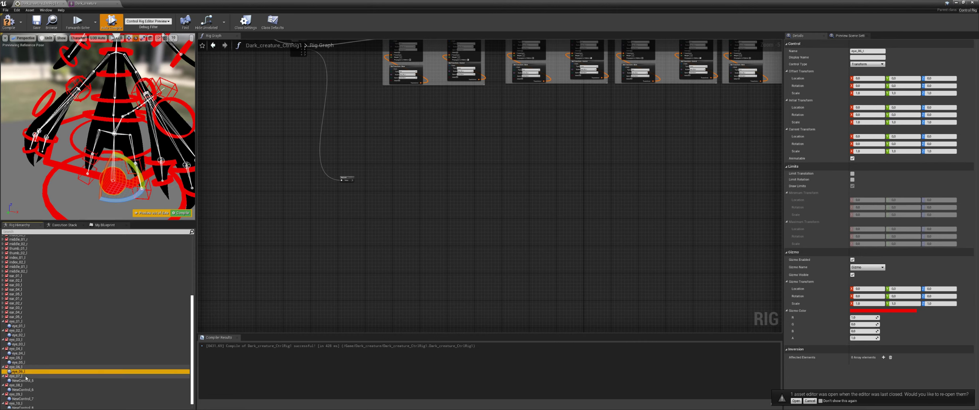
{"action": "left_click", "coordinate": [27, 394]}
{"action": "key", "text": "F2"}
{"action": "key", "text": "ctrl+v"}
{"action": "left_click", "coordinate": [24, 398]}
{"action": "left_click", "coordinate": [25, 403]}
{"action": "key", "text": "F2"}
{"action": "key", "text": "ctrl+v"}
Step: Compile the rig with the new eye controls and save it
{"action": "left_click", "coordinate": [181, 212]}
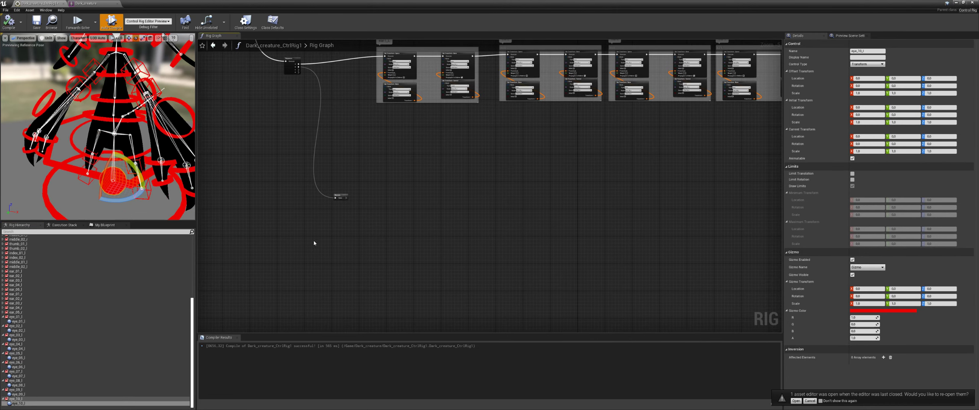
{"action": "right_click_drag", "start_coordinate": [313, 241], "coordinate": [302, 261]}
{"action": "key", "text": "ctrl+s"}
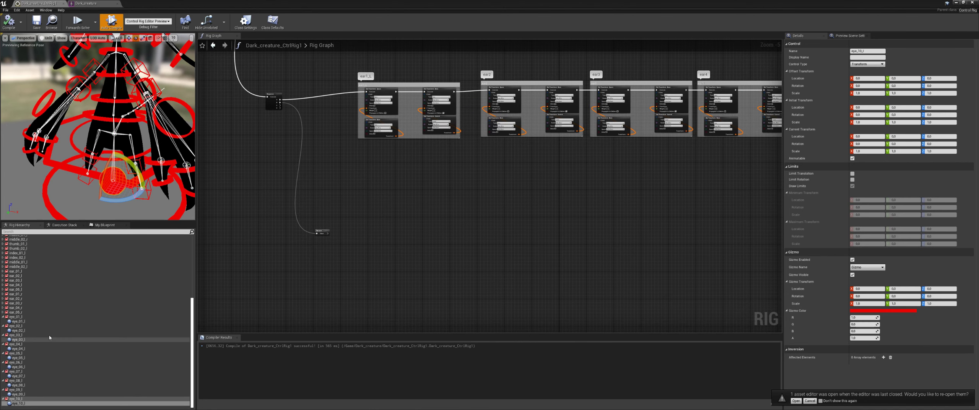
Step: Copy the first comment group of the lowest ear row, paste it below beside the Reroute node and align the Reroute with it
{"action": "scroll", "coordinate": [465, 242], "scroll_direction": "up", "scroll_amount": 1}
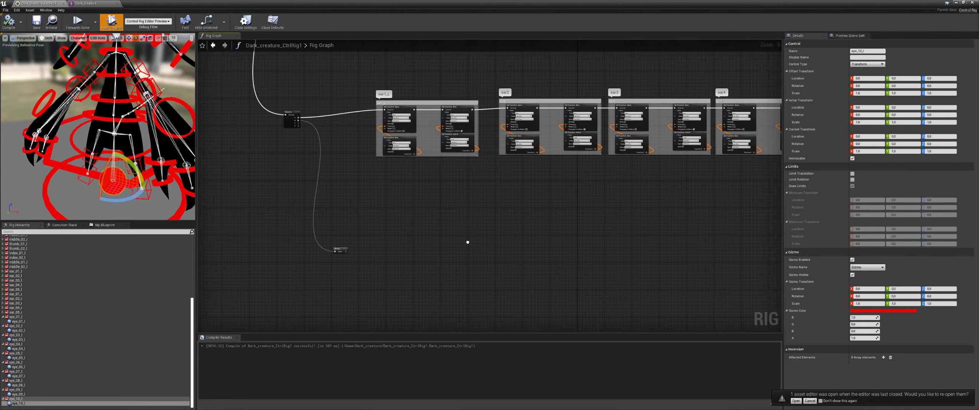
{"action": "left_click_drag", "start_coordinate": [499, 60], "coordinate": [338, 164]}
{"action": "key", "text": "ctrl+c"}
{"action": "right_click_drag", "start_coordinate": [370, 232], "coordinate": [388, 131]}
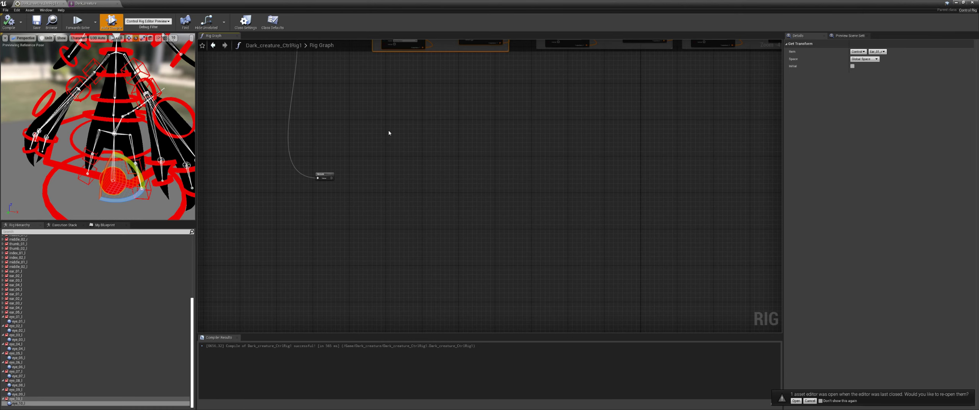
{"action": "key", "text": "ctrl+v"}
{"action": "left_click_drag", "start_coordinate": [372, 174], "coordinate": [416, 176]}
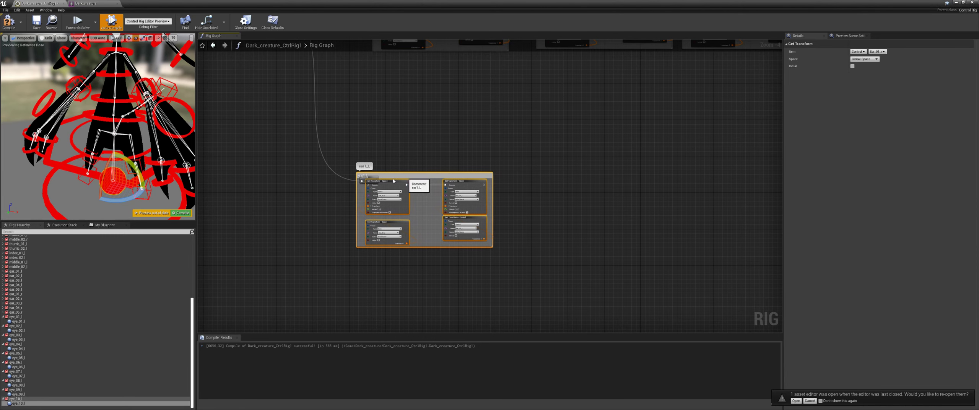
{"action": "left_click_drag", "start_coordinate": [319, 174], "coordinate": [332, 182]}
Step: Retitle the pasted comment eye_l and connect the Reroute to the execute input of its Set Transform - Space node
{"action": "scroll", "coordinate": [332, 183], "scroll_direction": "up", "scroll_amount": 3}
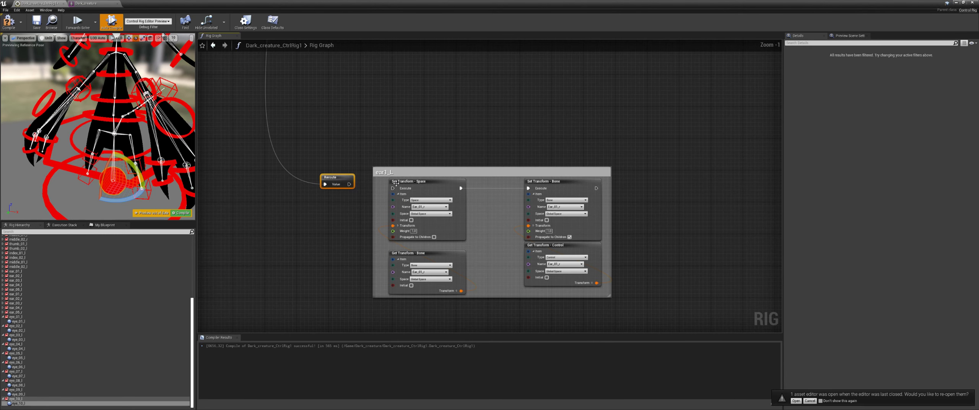
{"action": "double_click", "coordinate": [388, 172]}
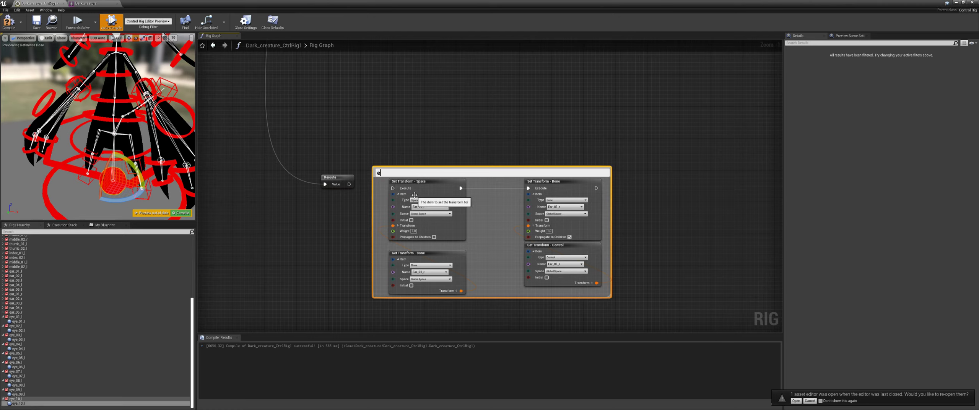
{"action": "type", "text": "eye_l"}
{"action": "key", "text": "Return"}
{"action": "scroll", "coordinate": [533, 203], "scroll_direction": "down", "scroll_amount": 1}
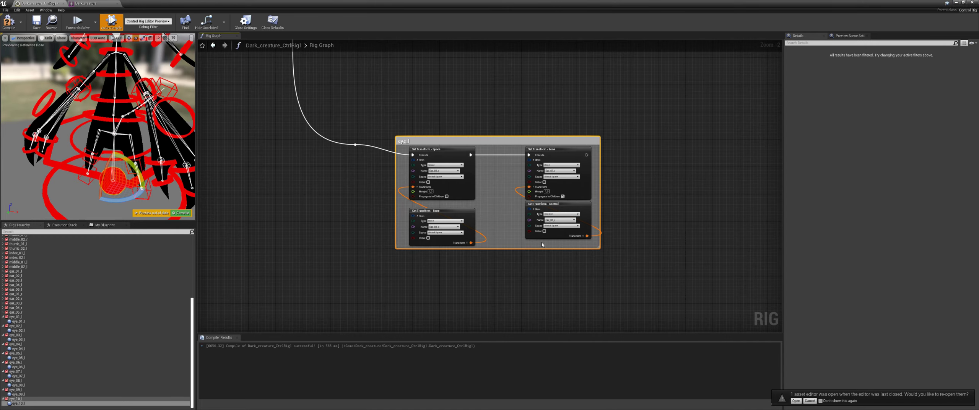
Step: Select the four nodes in the eye_l group and use Search & Replace / Mirror to replace their ear element name with eye_01_l
{"action": "left_click_drag", "start_coordinate": [542, 245], "coordinate": [472, 193]}
{"action": "right_click", "coordinate": [471, 192]}
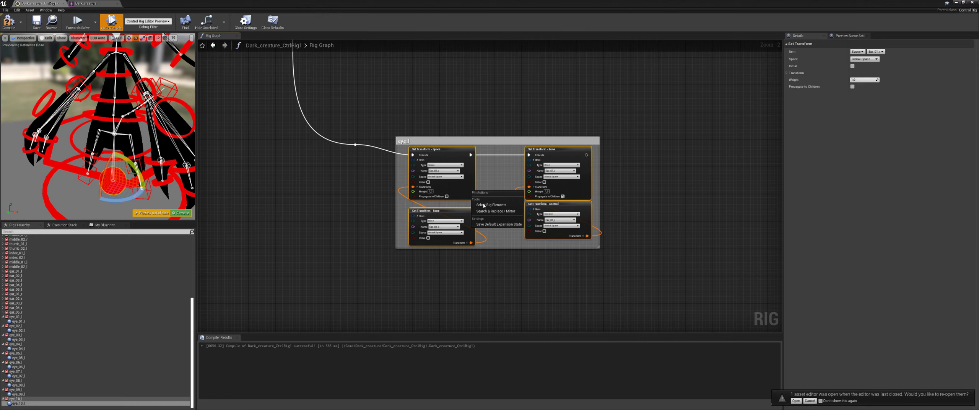
{"action": "left_click", "coordinate": [495, 211]}
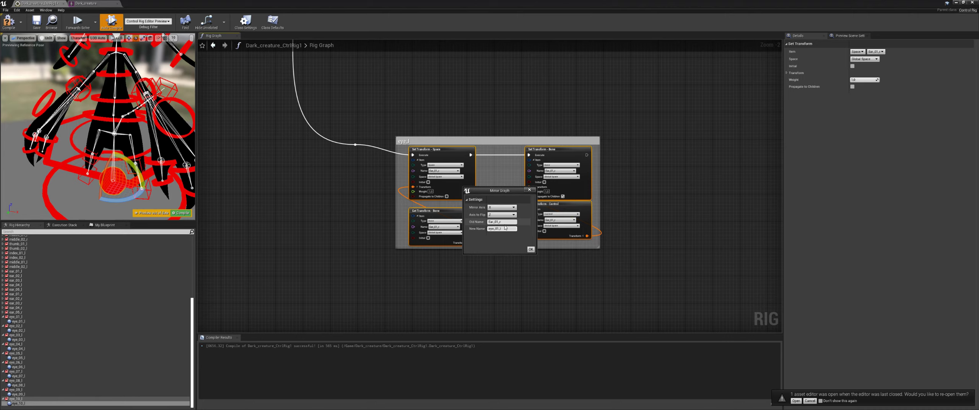
{"action": "left_click", "coordinate": [531, 248]}
{"action": "scroll", "coordinate": [520, 241], "scroll_direction": "up", "scroll_amount": 2}
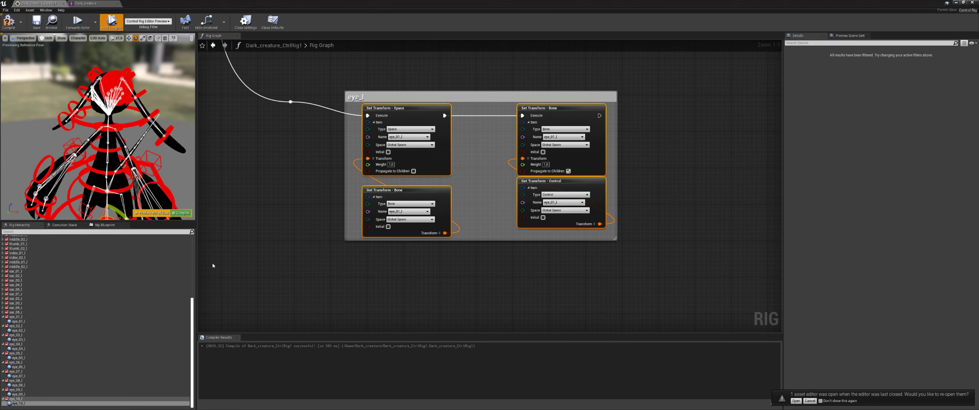
Step: Set the eye_01_l control's gizmo scale to 0.1 on all axes and its gizmo shape to Sphere_Thick
{"action": "left_click", "coordinate": [35, 321]}
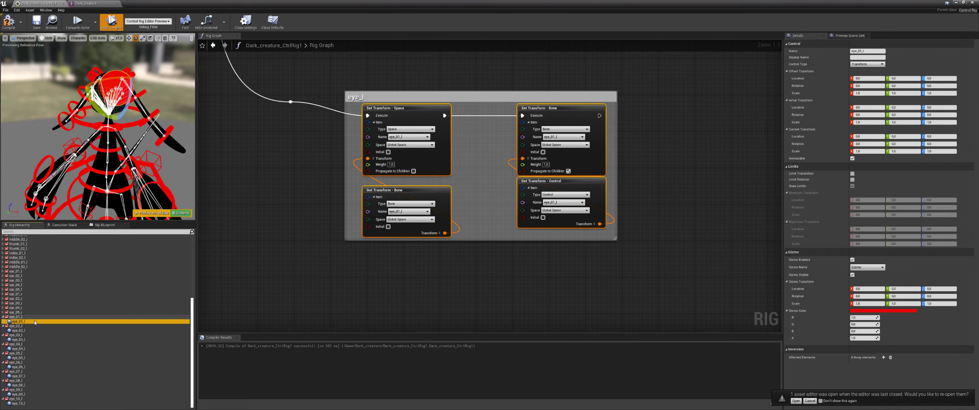
{"action": "left_click", "coordinate": [867, 304]}
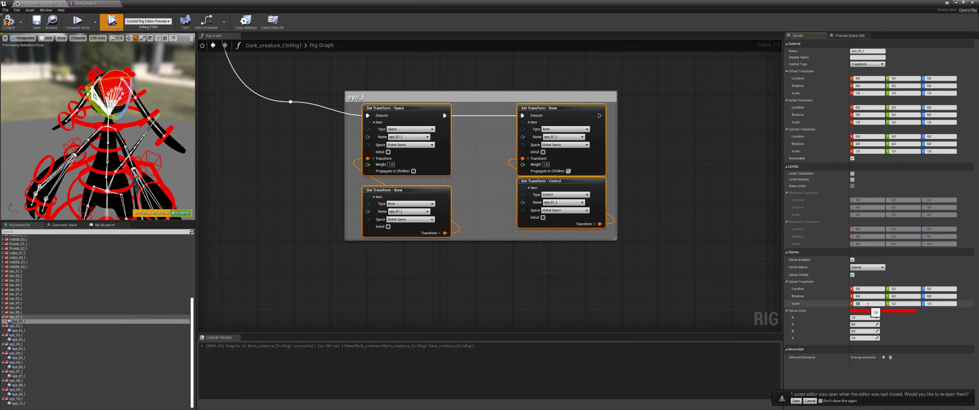
{"action": "type", "text": "0,1"}
{"action": "key", "text": "Return"}
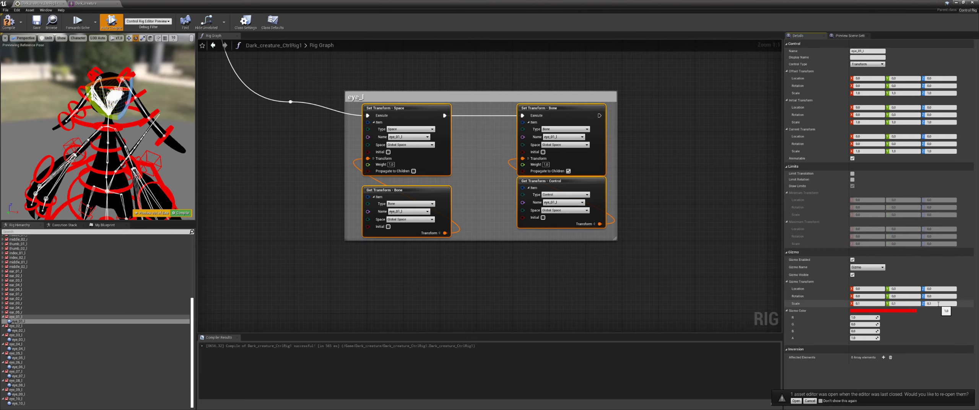
{"action": "left_click", "coordinate": [868, 267]}
{"action": "type", "text": "circsph"}
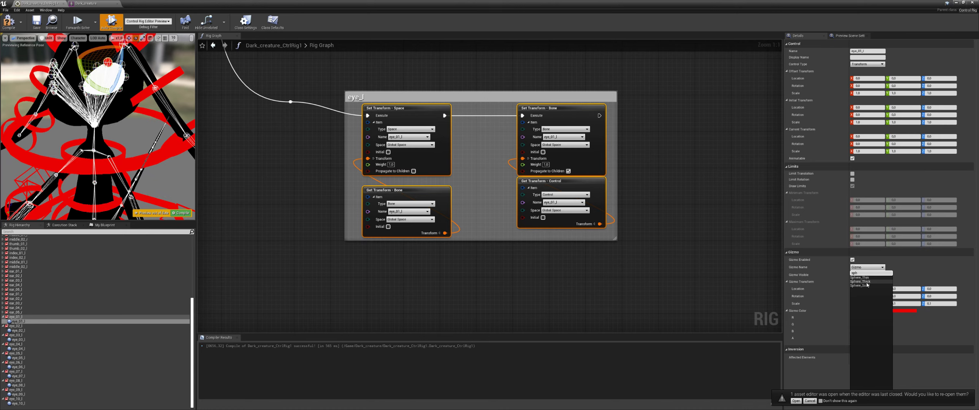
{"action": "left_click", "coordinate": [867, 282]}
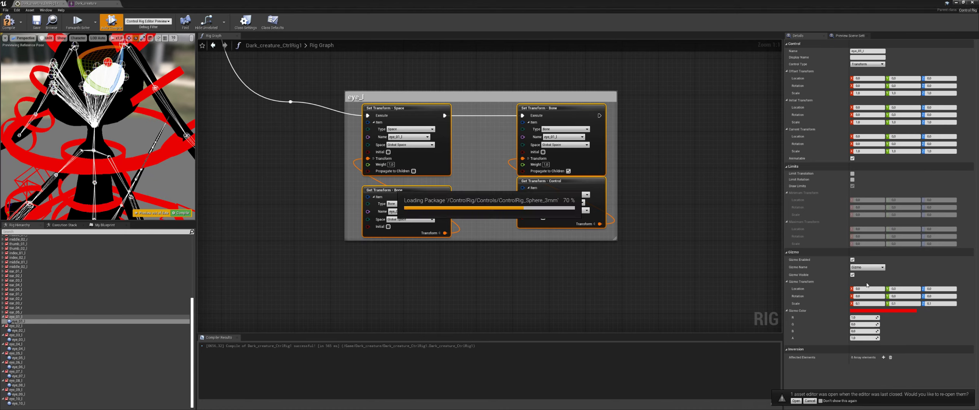
Step: Reduce the eye_01_l control's gizmo scale to 0.01 on all three axes
{"action": "left_click", "coordinate": [871, 303]}
{"action": "type", "text": "0,01"}
{"action": "key", "text": "Return"}
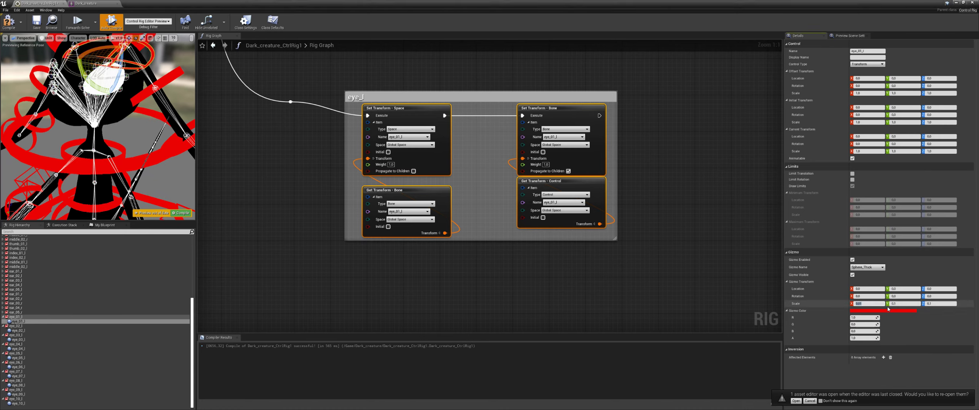
{"action": "type", "text": "0,01"}
{"action": "key", "text": "Return"}
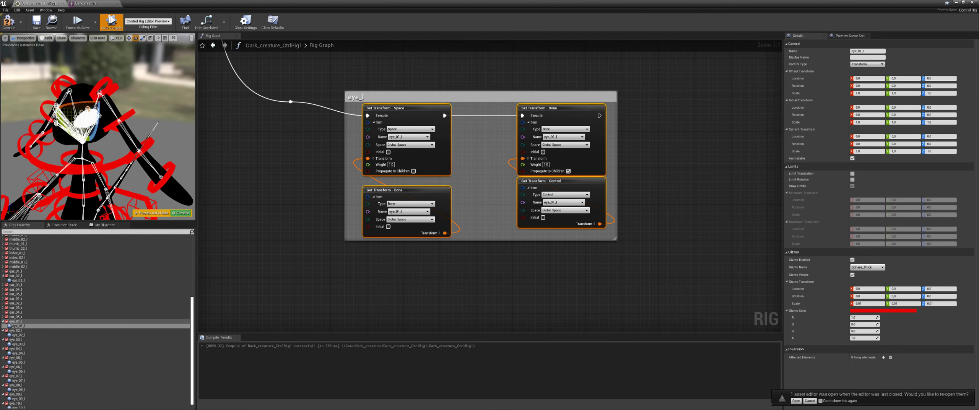
Step: Scale down the gizmos of the remaining left eye controls, from eye_02_l through eye_10_l
{"action": "left_click", "coordinate": [861, 303]}
{"action": "left_click", "coordinate": [22, 336]}
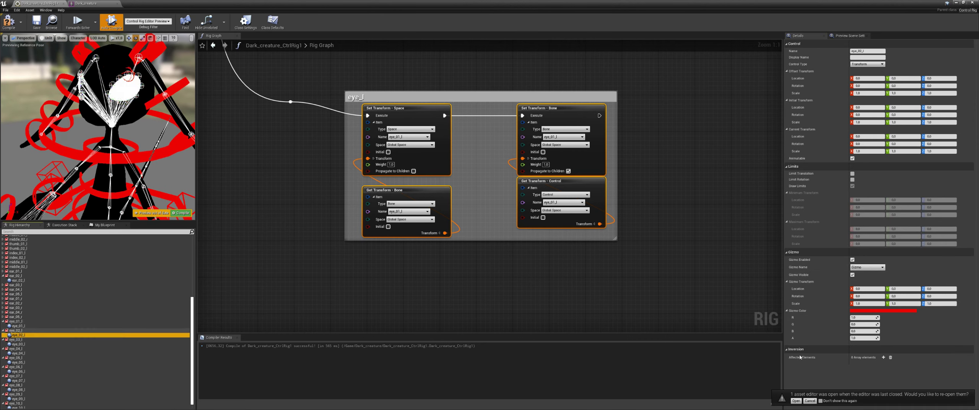
{"action": "left_click", "coordinate": [862, 303]}
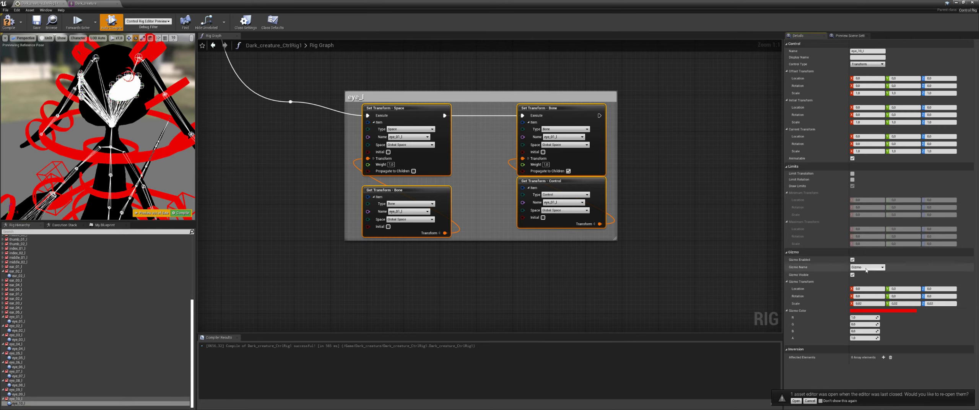
Step: Change the gizmo shape of the eye_10_l and eye_09_l controls to Sphere_Thick
{"action": "left_click", "coordinate": [865, 268]}
{"action": "type", "text": "sphere"}
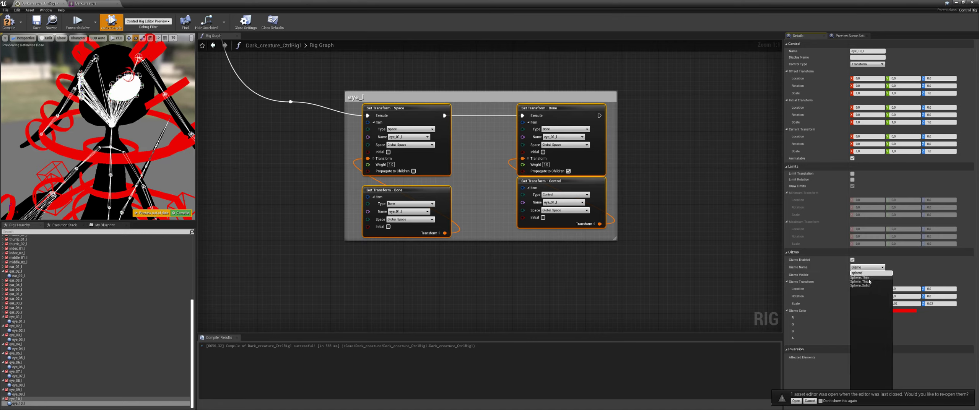
{"action": "left_click", "coordinate": [865, 283]}
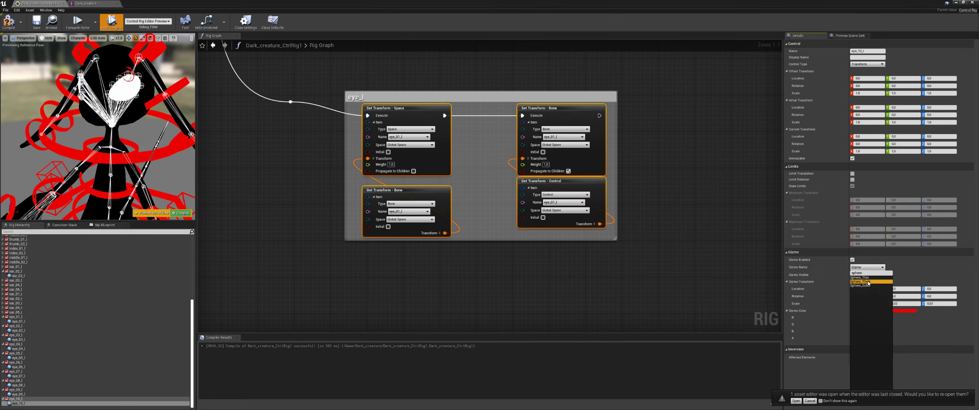
{"action": "left_click", "coordinate": [871, 268]}
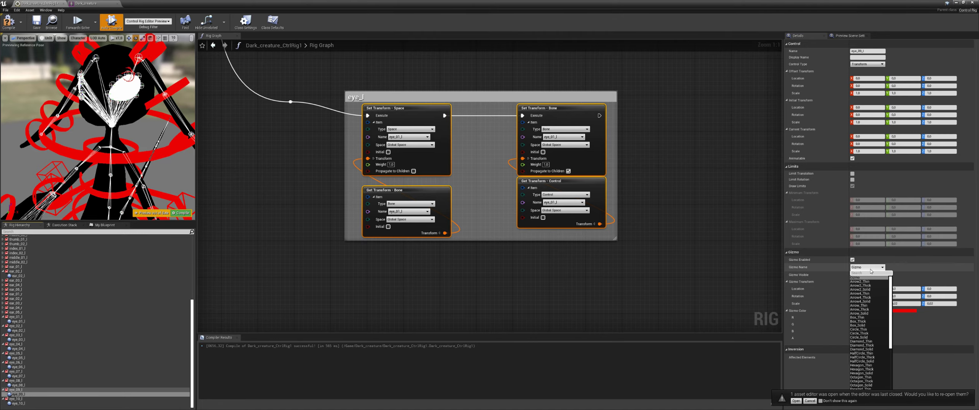
{"action": "type", "text": "sp"}
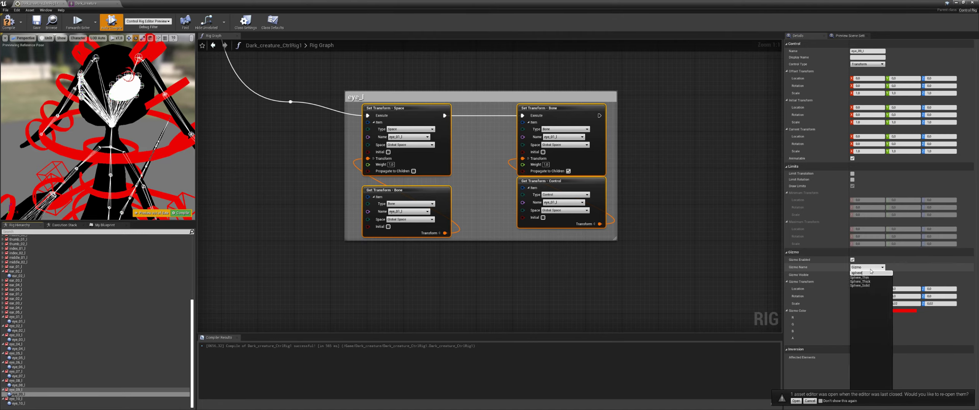
{"action": "key", "text": "Down"}
{"action": "key", "text": "Down"}
{"action": "left_click", "coordinate": [874, 274]}
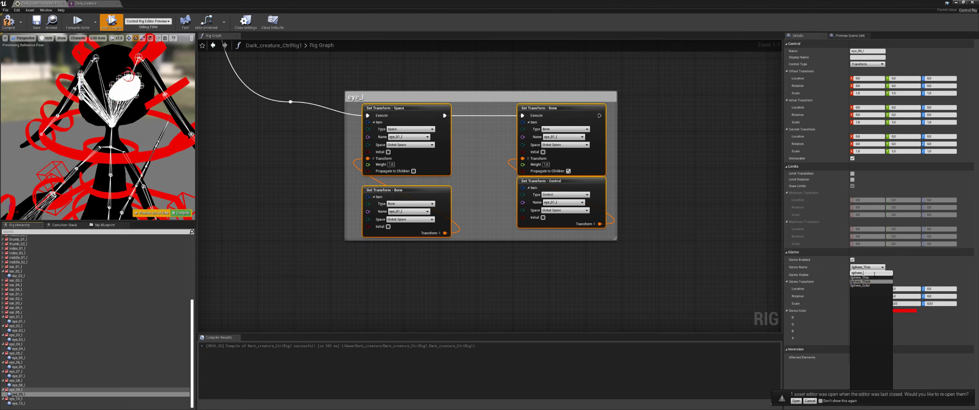
{"action": "type", "text": "_thick"}
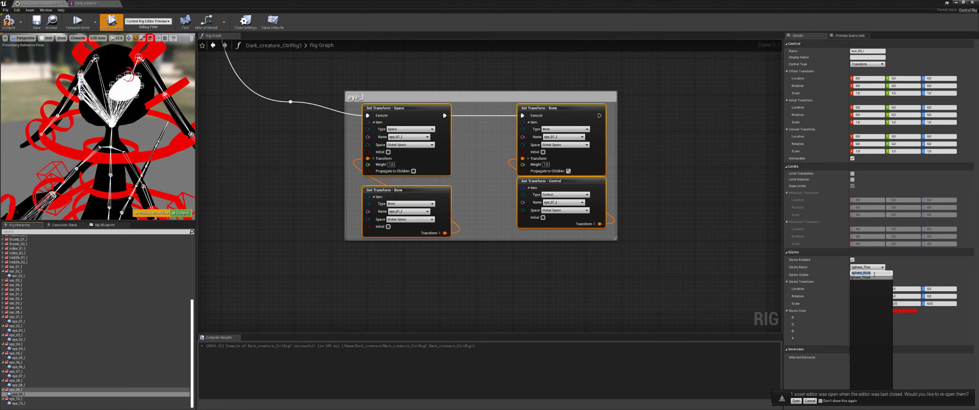
{"action": "key", "text": "Return"}
Step: Assign the Sphere_Thick gizmo to the eye_08_l control and select the eye_01_l control again
{"action": "left_click", "coordinate": [31, 385]}
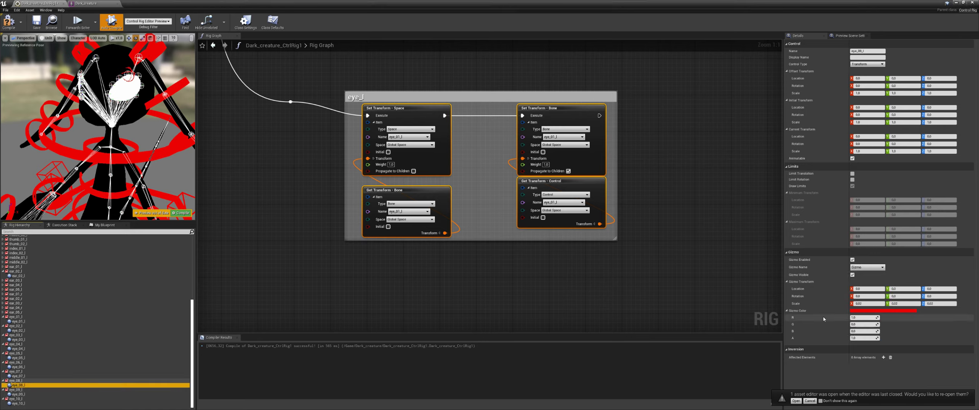
{"action": "left_click", "coordinate": [869, 269]}
{"action": "key", "text": "ctrl+v"}
{"action": "key", "text": "Return"}
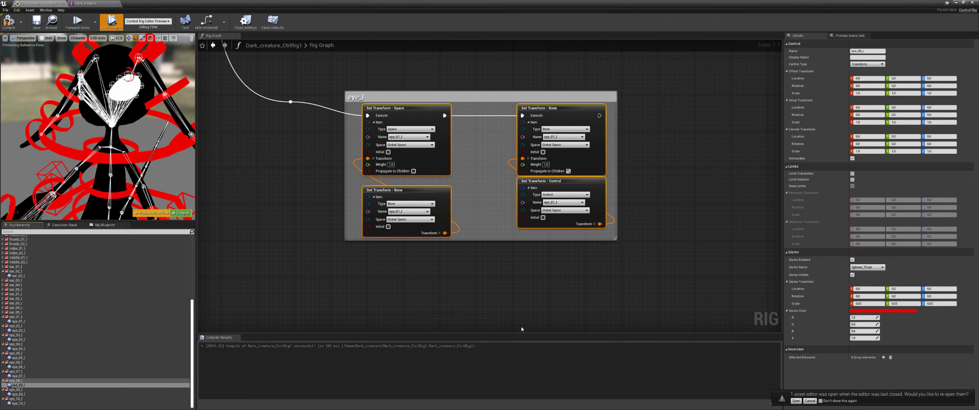
{"action": "left_click", "coordinate": [108, 321]}
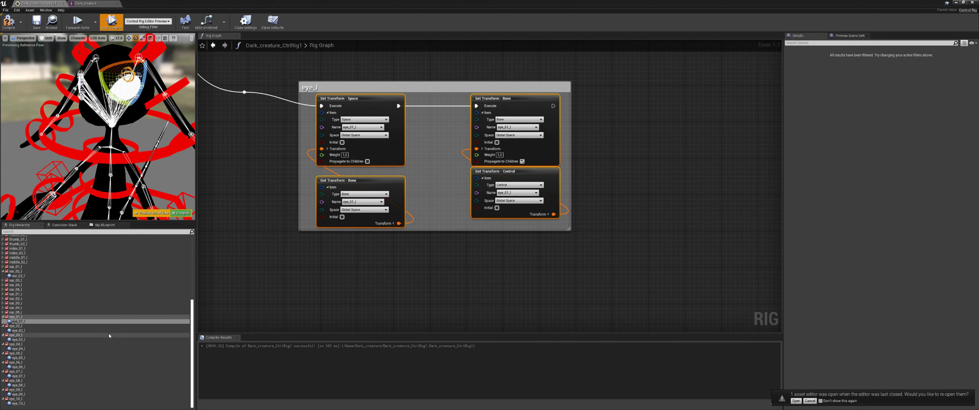
Step: Copy the eye_l comment group with its four nodes, paste a copy beside the original and align it with the row
{"action": "right_click_drag", "start_coordinate": [458, 251], "coordinate": [406, 261]}
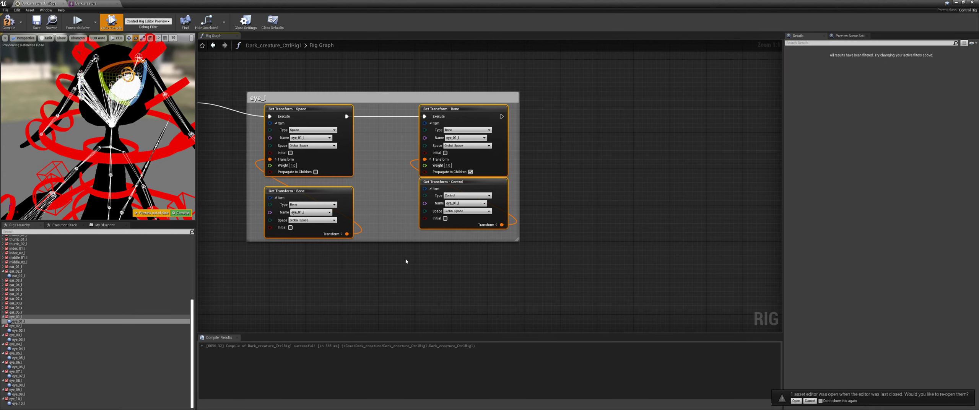
{"action": "scroll", "coordinate": [446, 264], "scroll_direction": "down", "scroll_amount": 2}
{"action": "left_click_drag", "start_coordinate": [546, 116], "coordinate": [295, 261]}
{"action": "right_click_drag", "start_coordinate": [664, 177], "coordinate": [598, 189]}
{"action": "key", "text": "ctrl+w"}
{"action": "left_click_drag", "start_coordinate": [603, 126], "coordinate": [553, 154]}
{"action": "scroll", "coordinate": [525, 197], "scroll_direction": "down", "scroll_amount": 4}
{"action": "right_click_drag", "start_coordinate": [572, 242], "coordinate": [442, 235]}
{"action": "scroll", "coordinate": [443, 236], "scroll_direction": "up", "scroll_amount": 1}
{"action": "right_click_drag", "start_coordinate": [519, 203], "coordinate": [429, 232]}
{"action": "key", "text": "ctrl+v"}
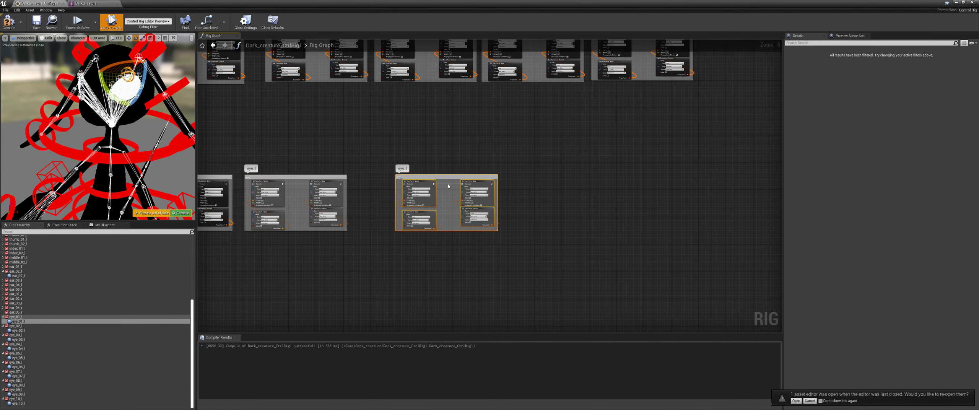
{"action": "left_click_drag", "start_coordinate": [434, 177], "coordinate": [397, 179]}
Step: Paste further copies of the eye_l comment group along the same row and align each with its neighbour
{"action": "right_click_drag", "start_coordinate": [573, 230], "coordinate": [327, 227]}
{"action": "key", "text": "ctrl+v"}
{"action": "left_click_drag", "start_coordinate": [616, 172], "coordinate": [601, 176]}
{"action": "right_click_drag", "start_coordinate": [573, 229], "coordinate": [325, 216]}
{"action": "key", "text": "ctrl+v"}
{"action": "left_click_drag", "start_coordinate": [663, 167], "coordinate": [653, 163]}
{"action": "right_click_drag", "start_coordinate": [341, 248], "coordinate": [627, 256]}
{"action": "right_click_drag", "start_coordinate": [334, 260], "coordinate": [614, 247]}
{"action": "scroll", "coordinate": [312, 214], "scroll_direction": "up", "scroll_amount": 4}
{"action": "scroll", "coordinate": [312, 214], "scroll_direction": "down", "scroll_amount": 3}
{"action": "right_click_drag", "start_coordinate": [280, 233], "coordinate": [453, 253]}
{"action": "scroll", "coordinate": [440, 234], "scroll_direction": "up", "scroll_amount": 2}
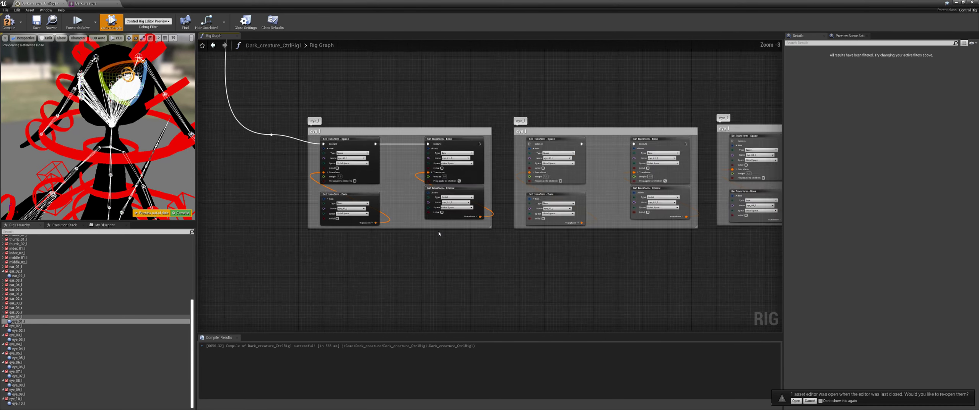
Step: Select the four nodes in the second eye_l group and use Search & Replace / Mirror to replace eye_01_l with eye_02_l
{"action": "right_click_drag", "start_coordinate": [659, 227], "coordinate": [558, 230]}
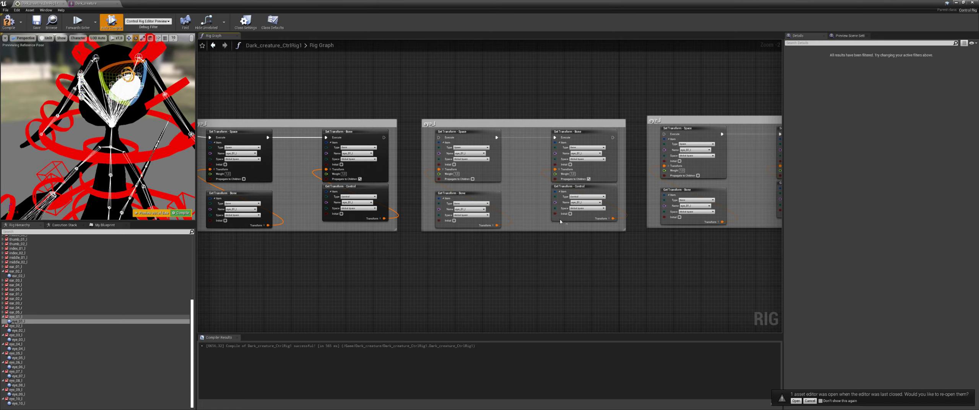
{"action": "left_click_drag", "start_coordinate": [561, 221], "coordinate": [499, 174]}
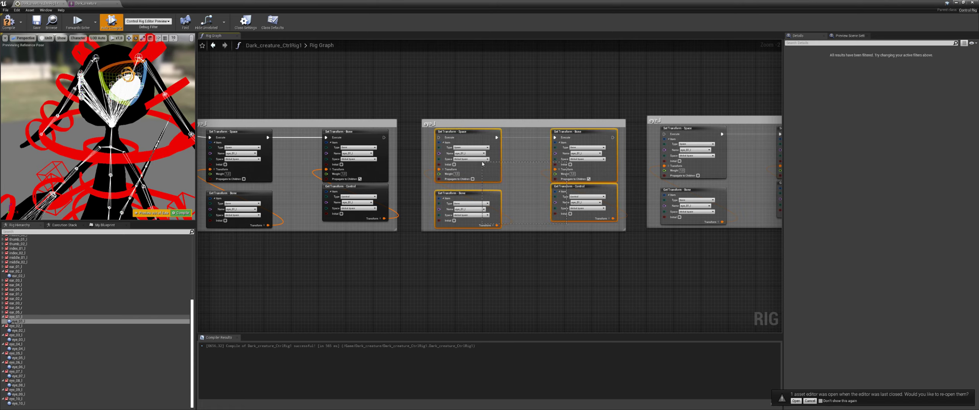
{"action": "right_click", "coordinate": [505, 178]}
{"action": "left_click", "coordinate": [513, 193]}
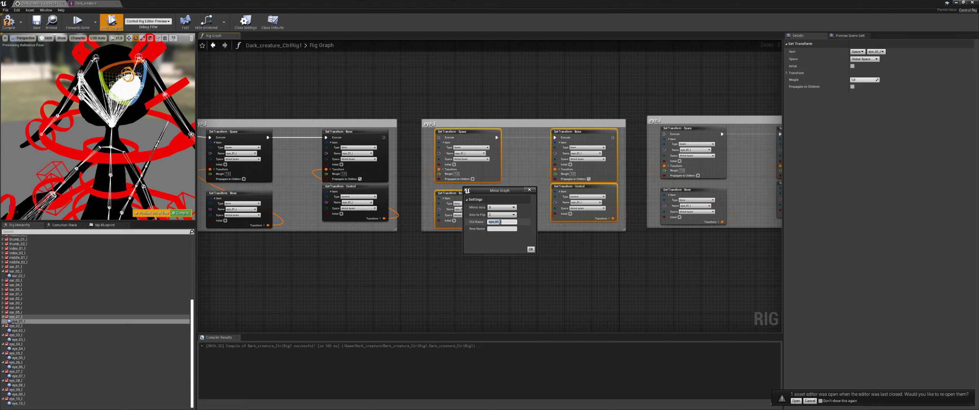
{"action": "left_click", "coordinate": [501, 228]}
{"action": "type", "text": "eye_01_l"}
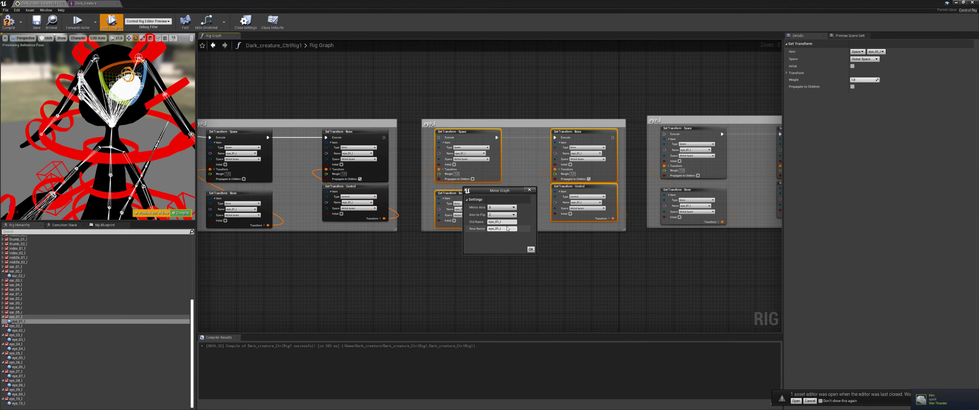
{"action": "left_click", "coordinate": [531, 250]}
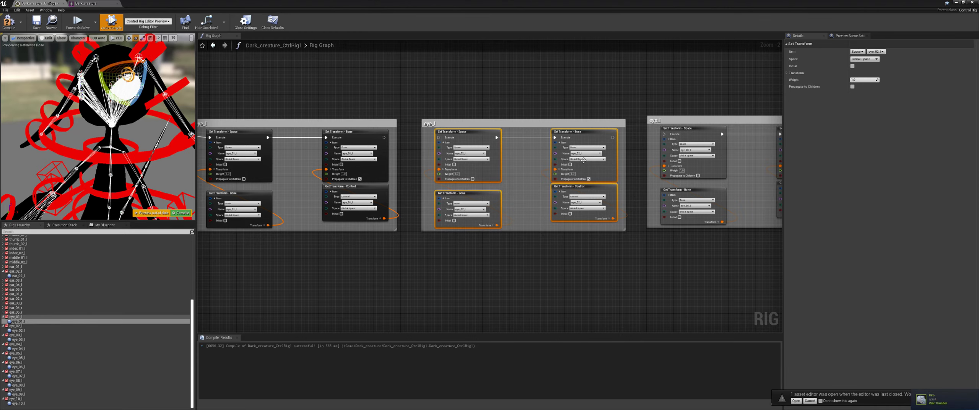
Step: Use Search & Replace / Mirror on each remaining eye_l group to replace eye_01_l with eye_03_l through eye_10_l in order
{"action": "left_click_drag", "start_coordinate": [500, 214], "coordinate": [367, 115]}
{"action": "right_click", "coordinate": [415, 158]}
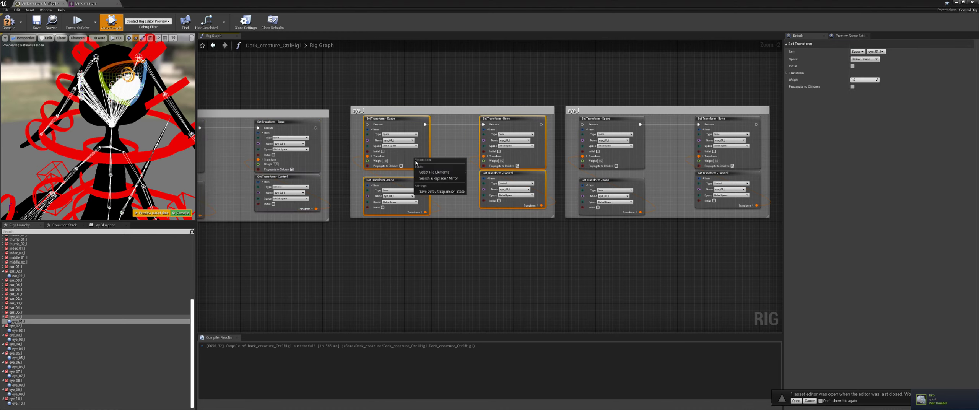
{"action": "left_click", "coordinate": [437, 179]}
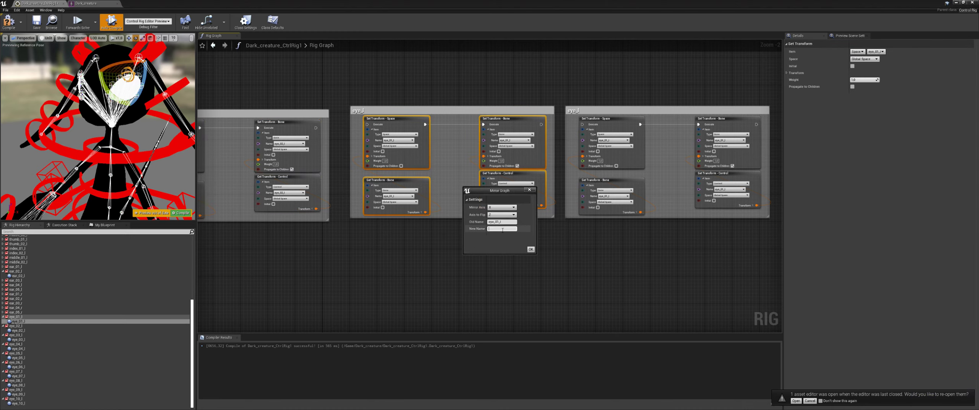
{"action": "left_click", "coordinate": [531, 249]}
{"action": "left_click", "coordinate": [531, 249]}
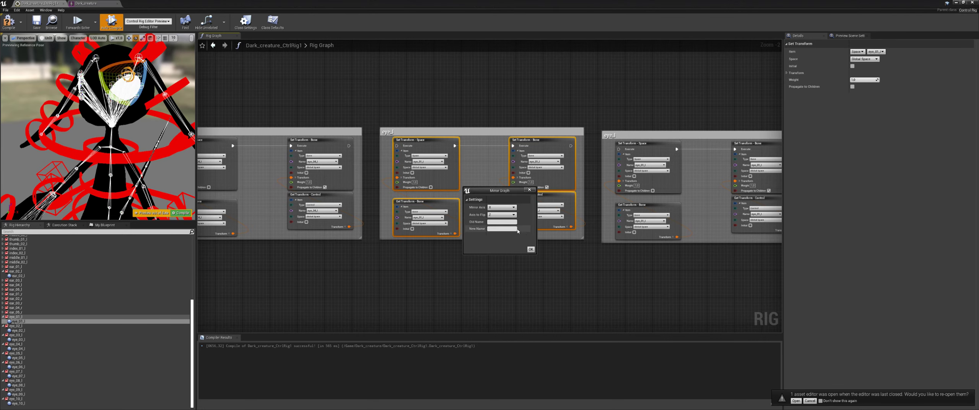
{"action": "left_click", "coordinate": [531, 248]}
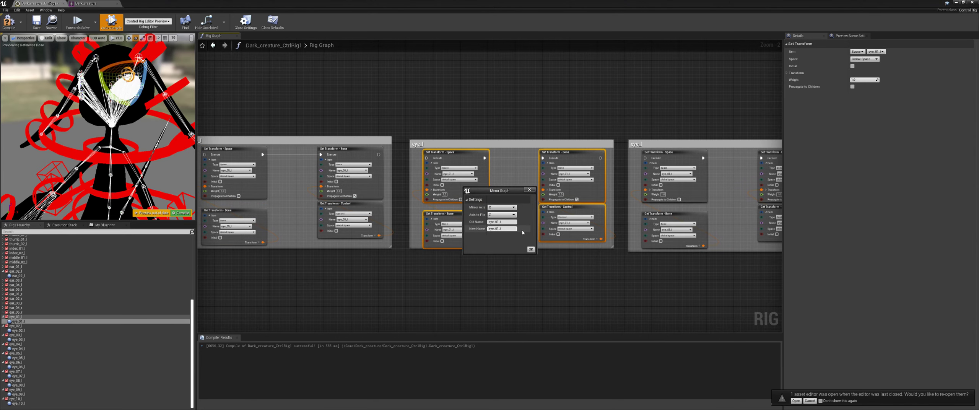
{"action": "left_click", "coordinate": [531, 249]}
{"action": "left_click", "coordinate": [500, 228]}
{"action": "left_click", "coordinate": [531, 249]}
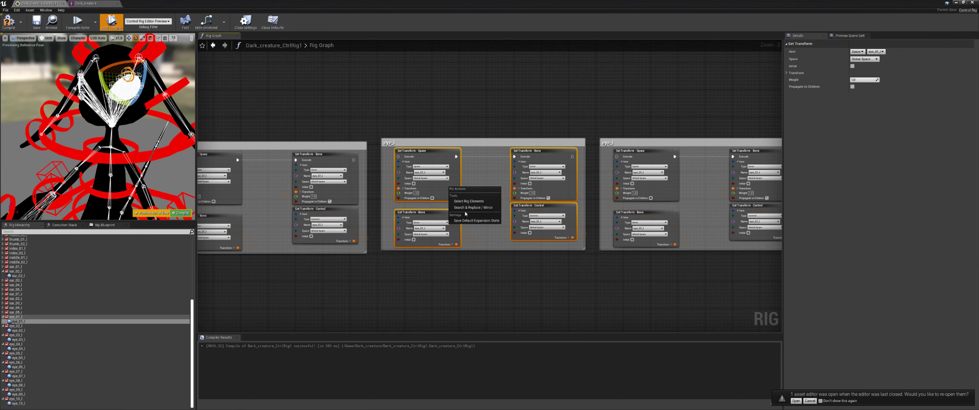
{"action": "key", "text": "Escape"}
{"action": "right_click", "coordinate": [479, 199]}
{"action": "left_click", "coordinate": [502, 218]}
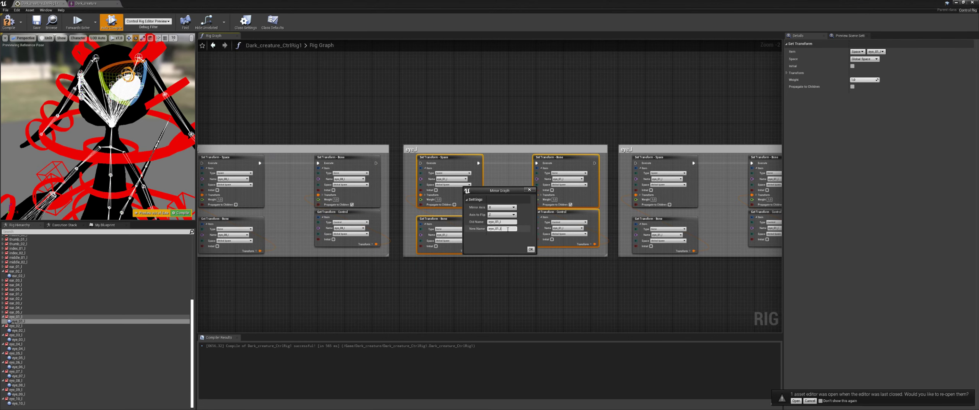
{"action": "left_click", "coordinate": [531, 249]}
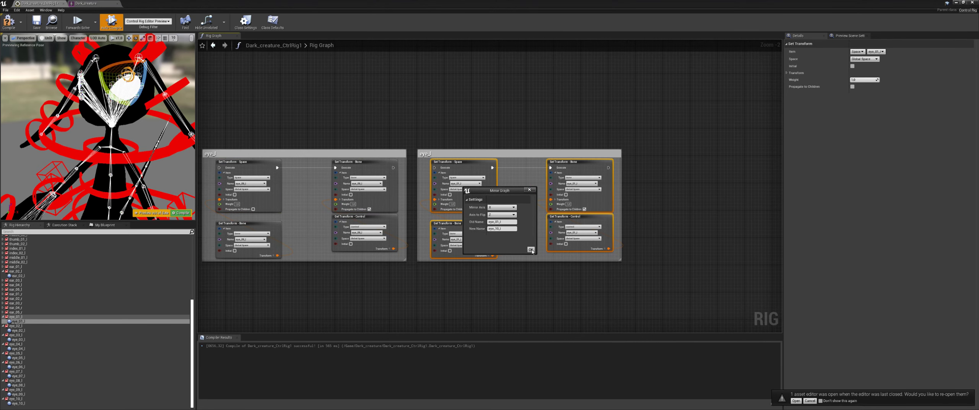
{"action": "left_click", "coordinate": [531, 249]}
Step: Chain the eye_l groups by connecting each Set Transform - Bone execute output to the next group's Set Transform - Space
{"action": "left_click_drag", "start_coordinate": [482, 157], "coordinate": [537, 159]}
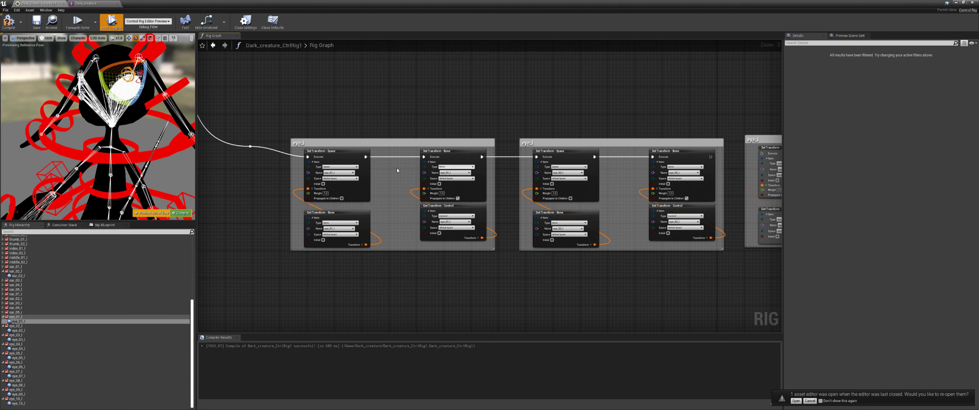
{"action": "right_click_drag", "start_coordinate": [686, 159], "coordinate": [485, 142]}
{"action": "left_click_drag", "start_coordinate": [510, 140], "coordinate": [562, 138]}
{"action": "right_click_drag", "start_coordinate": [562, 137], "coordinate": [350, 126]}
{"action": "left_click_drag", "start_coordinate": [524, 125], "coordinate": [566, 124]}
{"action": "scroll", "coordinate": [566, 125], "scroll_direction": "down", "scroll_amount": 9}
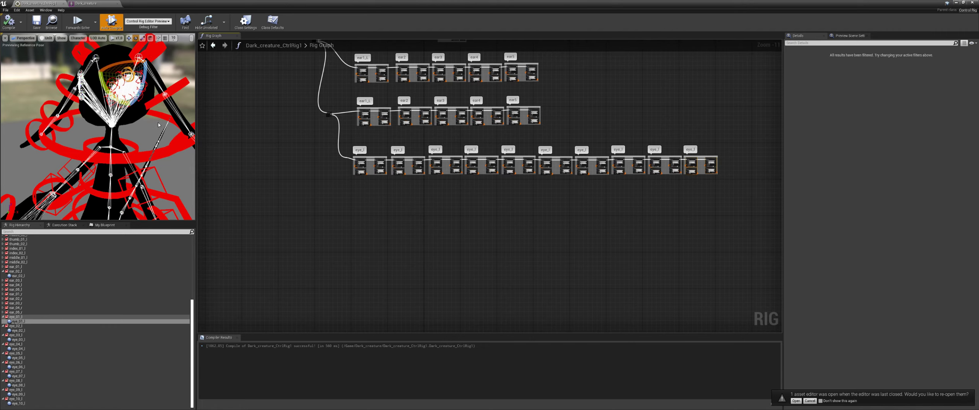
Step: Mirror the spaces and controls eye_01_l through eye_10_l in the rig hierarchy, replacing _l with _r in their names
{"action": "key", "text": "w"}
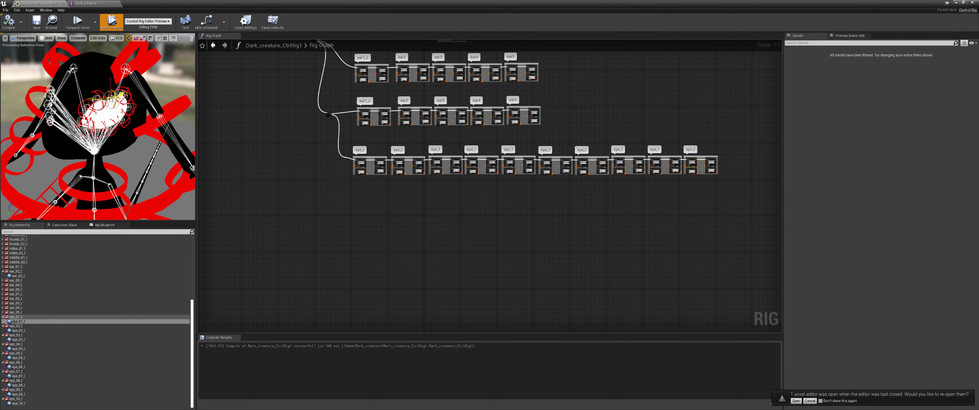
{"action": "left_click", "coordinate": [18, 403]}
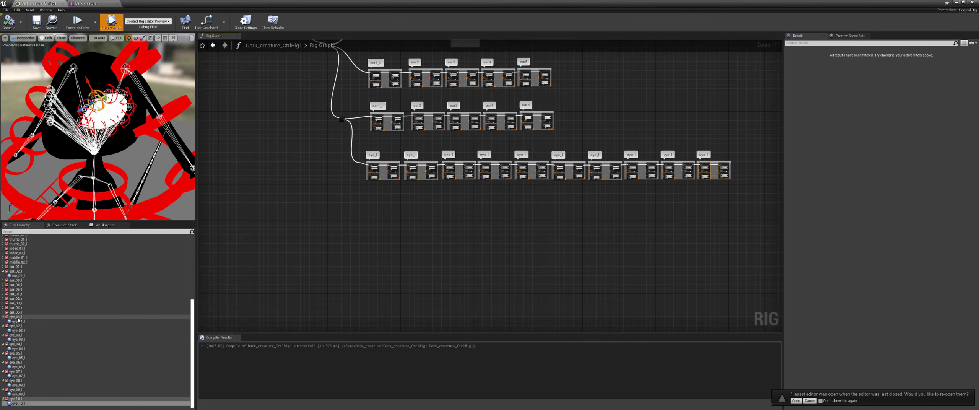
{"action": "left_click", "coordinate": [16, 317]}
{"action": "left_click", "coordinate": [22, 405], "text": "shift"}
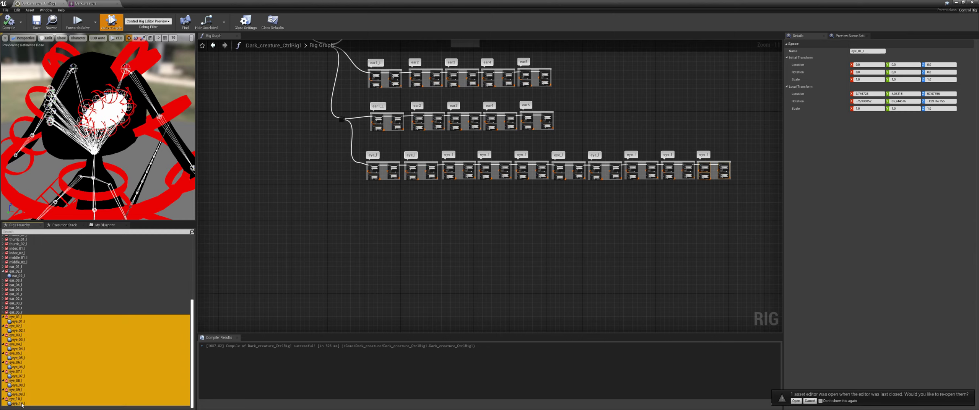
{"action": "right_click", "coordinate": [34, 369]}
{"action": "left_click", "coordinate": [40, 279]}
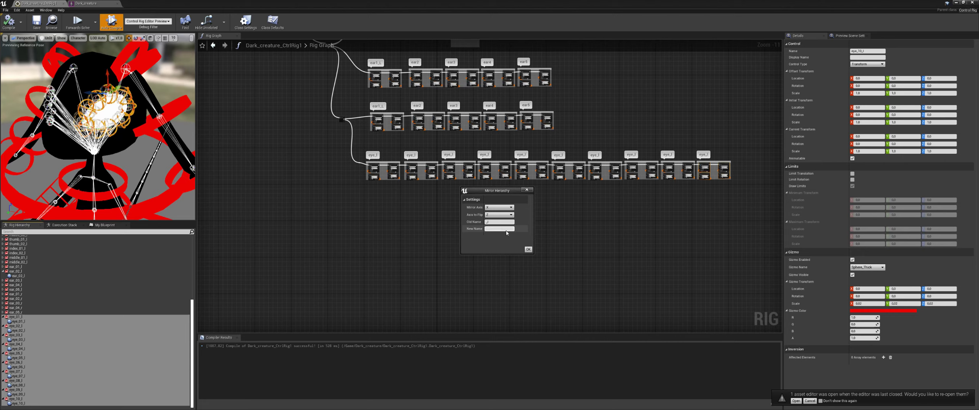
{"action": "left_click", "coordinate": [529, 249]}
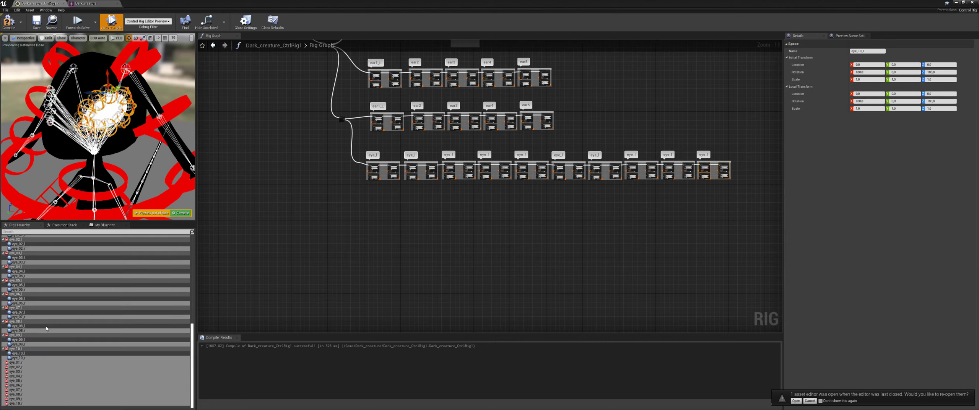
Step: Parent each mirrored eye control, eye_01_r through eye_10_r, under its matching right-side space in the rig hierarchy
{"action": "left_click", "coordinate": [46, 353]}
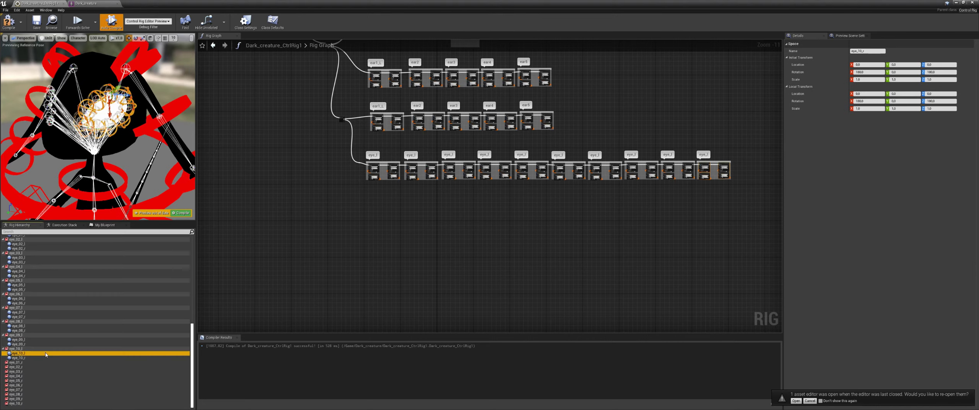
{"action": "scroll", "coordinate": [53, 328], "scroll_direction": "up", "scroll_amount": 2}
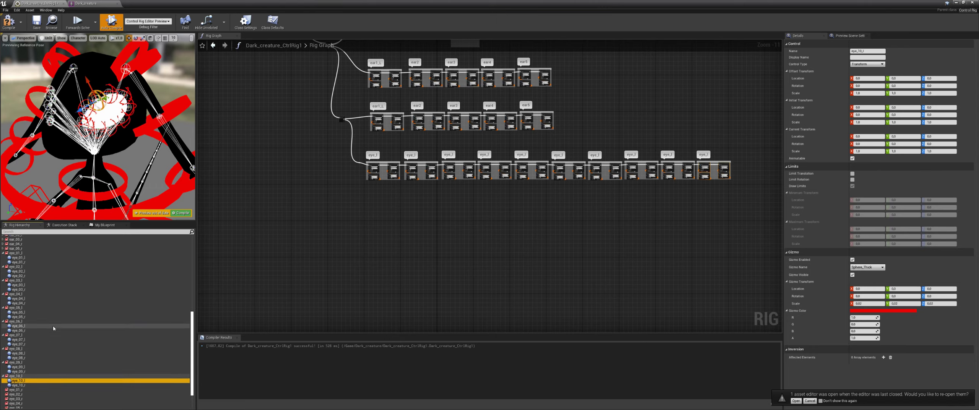
{"action": "left_click", "coordinate": [22, 262]}
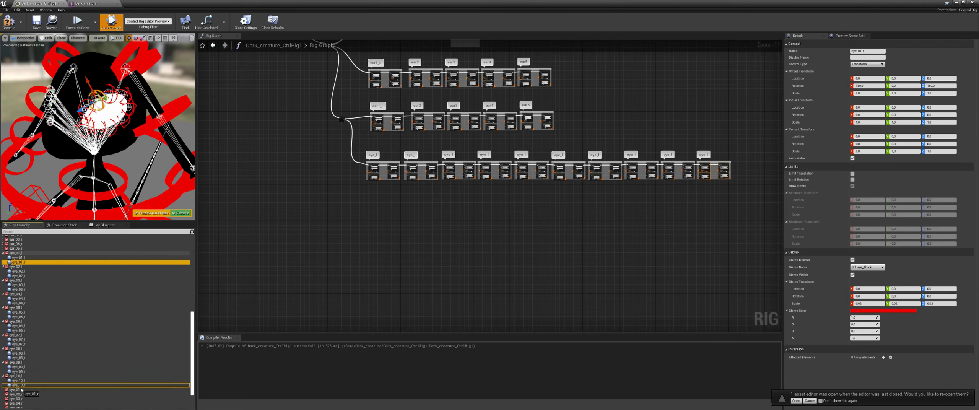
{"action": "left_click_drag", "start_coordinate": [21, 389], "coordinate": [18, 390]}
{"action": "left_click_drag", "start_coordinate": [19, 271], "coordinate": [19, 393]}
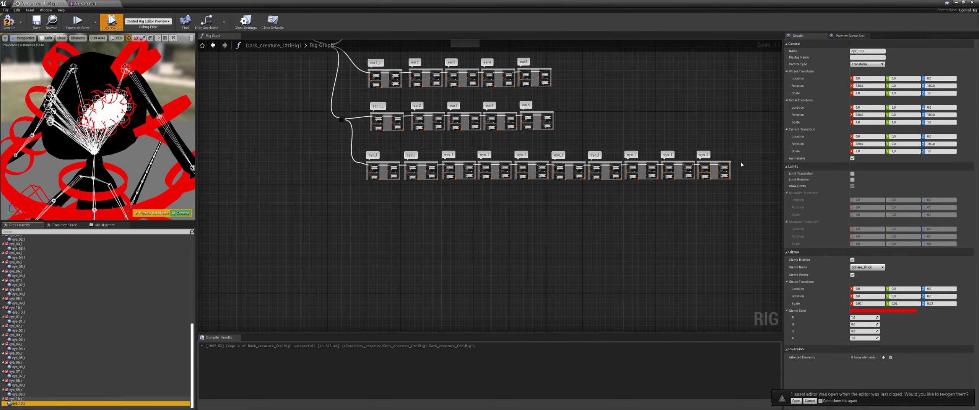
Step: Duplicate the row of ten eye_l groups below the original and connect a Sequence output to the first copied group's Set Transform - Space
{"action": "left_click_drag", "start_coordinate": [743, 159], "coordinate": [345, 210]}
{"action": "key", "text": "ctrl+c"}
{"action": "key", "text": "ctrl+v"}
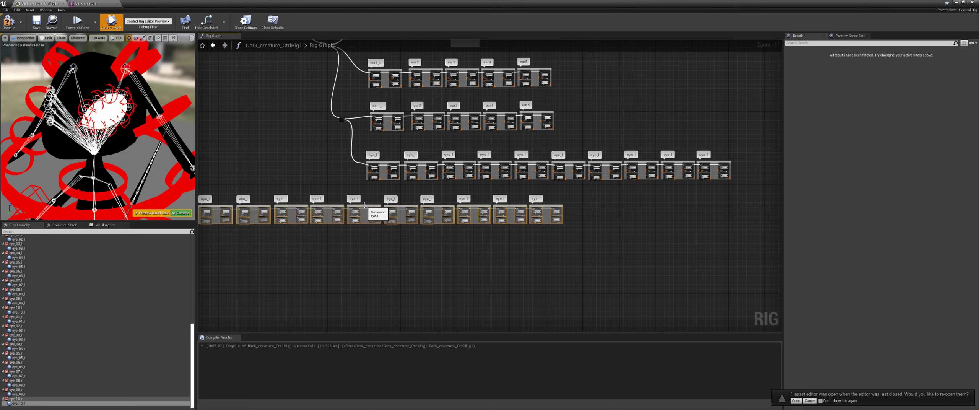
{"action": "scroll", "coordinate": [344, 153], "scroll_direction": "up", "scroll_amount": 7}
{"action": "scroll", "coordinate": [375, 106], "scroll_direction": "down", "scroll_amount": 2}
{"action": "scroll", "coordinate": [375, 106], "scroll_direction": "up", "scroll_amount": 1}
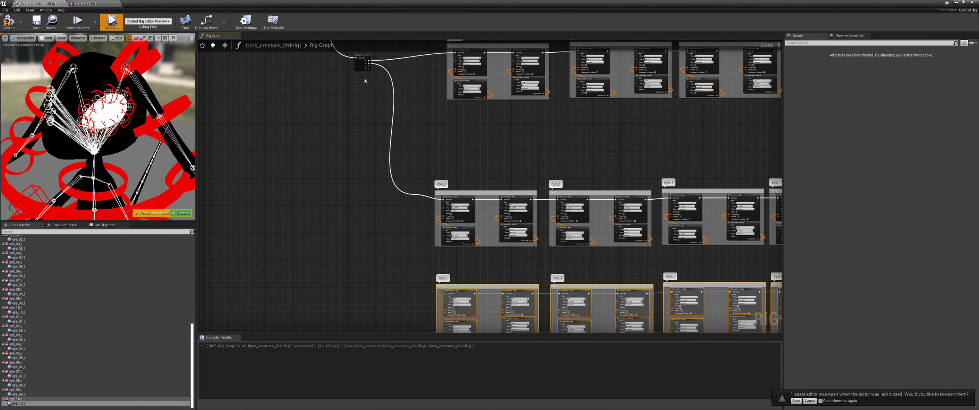
{"action": "left_click_drag", "start_coordinate": [360, 61], "coordinate": [355, 151]}
{"action": "left_click_drag", "start_coordinate": [360, 154], "coordinate": [443, 291]}
Step: Select the whole copied row of eye groups and use Search & Replace / Mirror to replace _l with _r
{"action": "scroll", "coordinate": [417, 256], "scroll_direction": "up", "scroll_amount": 2}
{"action": "scroll", "coordinate": [467, 259], "scroll_direction": "down", "scroll_amount": 6}
{"action": "right_click_drag", "start_coordinate": [570, 268], "coordinate": [450, 239]}
{"action": "right_click_drag", "start_coordinate": [720, 245], "coordinate": [585, 235]}
{"action": "left_click_drag", "start_coordinate": [719, 234], "coordinate": [209, 201]}
{"action": "right_click_drag", "start_coordinate": [208, 201], "coordinate": [409, 131]}
{"action": "scroll", "coordinate": [409, 131], "scroll_direction": "up", "scroll_amount": 6}
{"action": "right_click", "coordinate": [416, 103]}
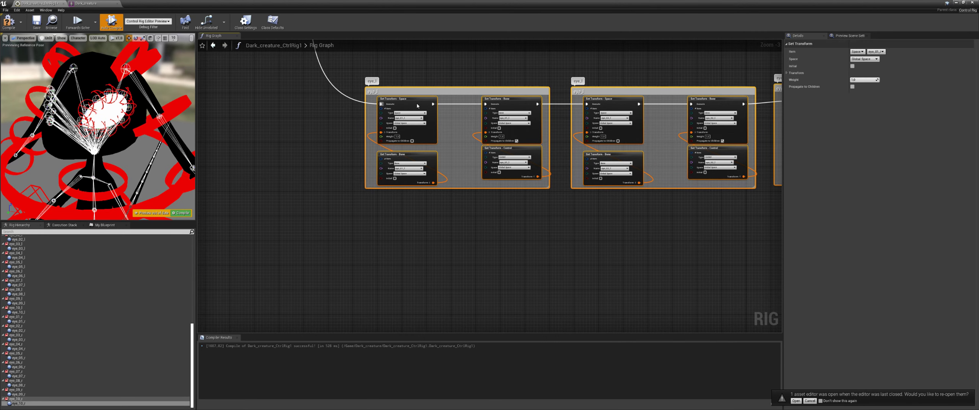
{"action": "left_click", "coordinate": [436, 124]}
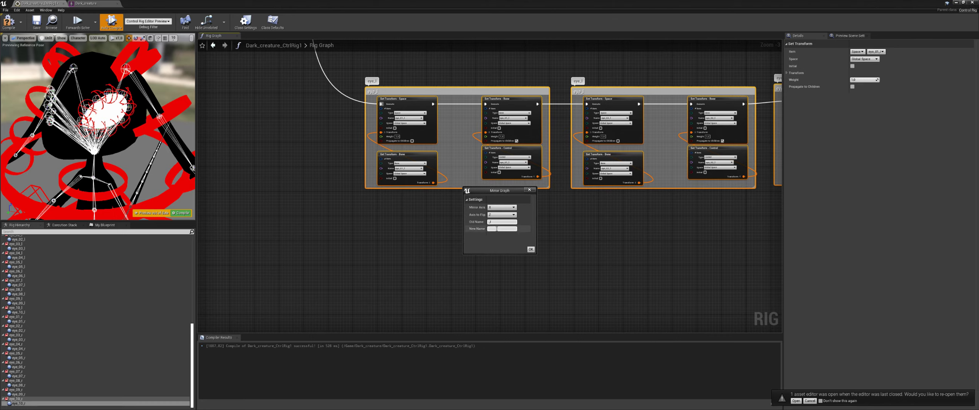
{"action": "key", "text": "Return"}
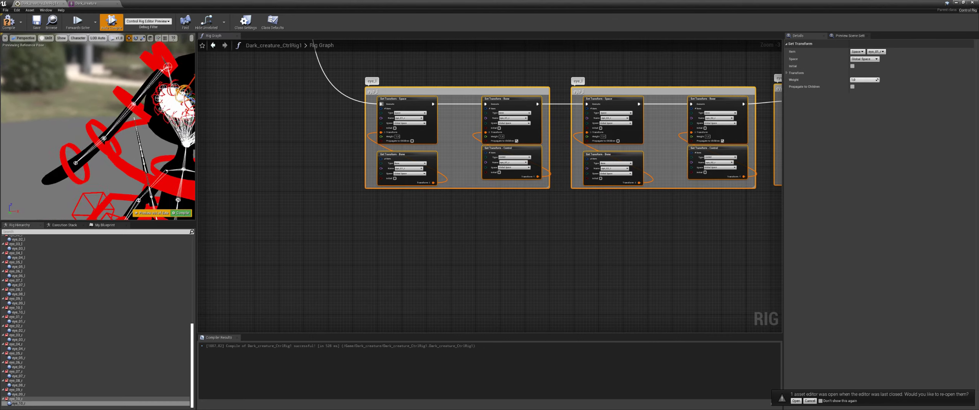
Step: Compile the control rig and try the neck_01 control in the viewport to check that both sets of eye controls follow
{"action": "middle_click_drag", "start_coordinate": [141, 157], "coordinate": [192, 160]}
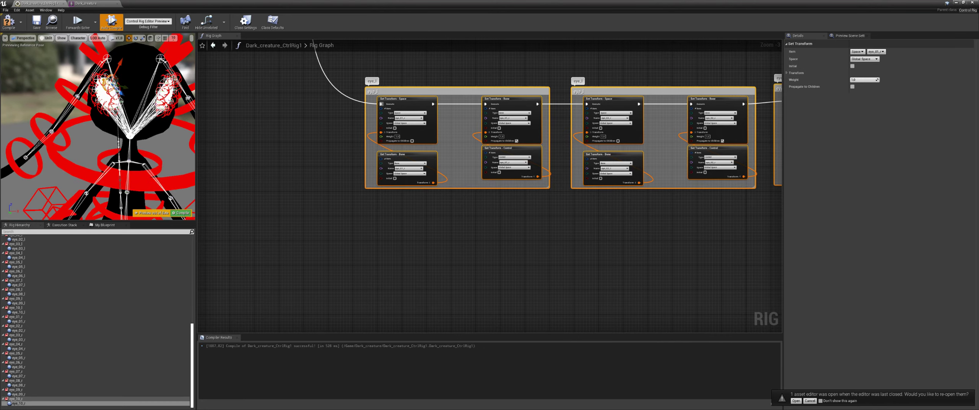
{"action": "right_click_drag", "start_coordinate": [146, 134], "coordinate": [168, 128]}
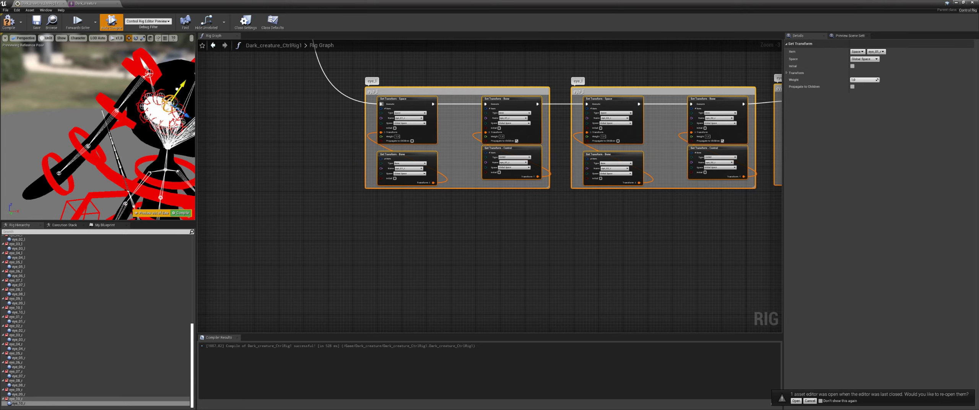
{"action": "left_click", "coordinate": [182, 214]}
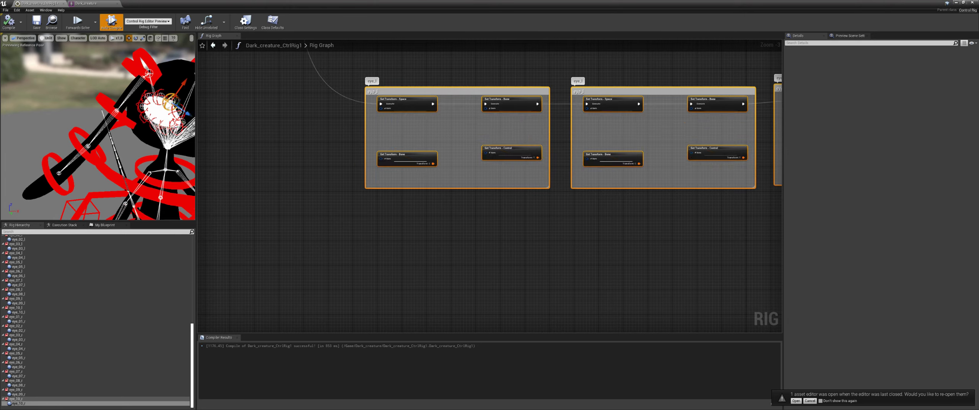
{"action": "left_click", "coordinate": [174, 157]}
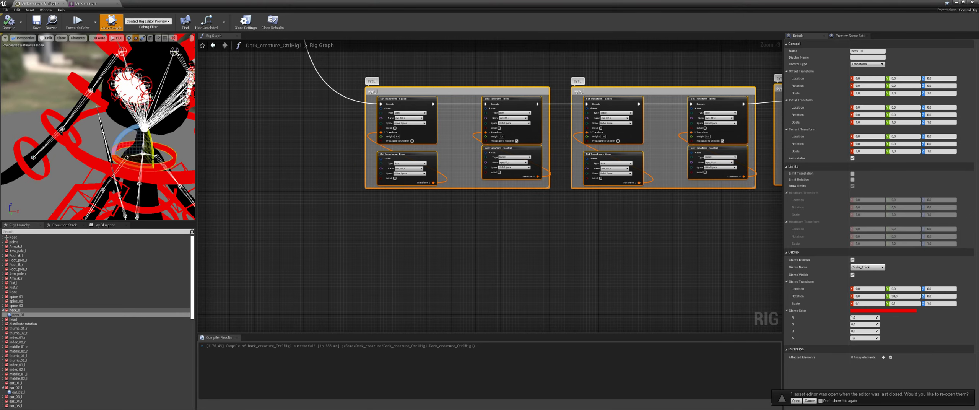
{"action": "mouse_move", "coordinate": [151, 153]}
{"action": "left_mouse_down"}
{"action": "mouse_move", "coordinate": [142, 153]}
{"action": "mouse_move", "coordinate": [160, 153]}
{"action": "mouse_move", "coordinate": [151, 155]}
{"action": "left_mouse_up"}
{"action": "scroll", "coordinate": [309, 210], "scroll_direction": "down", "scroll_amount": 2}
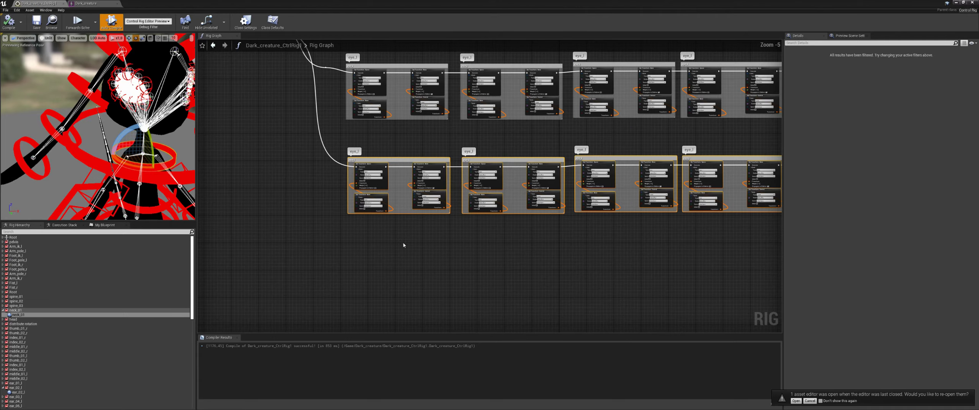